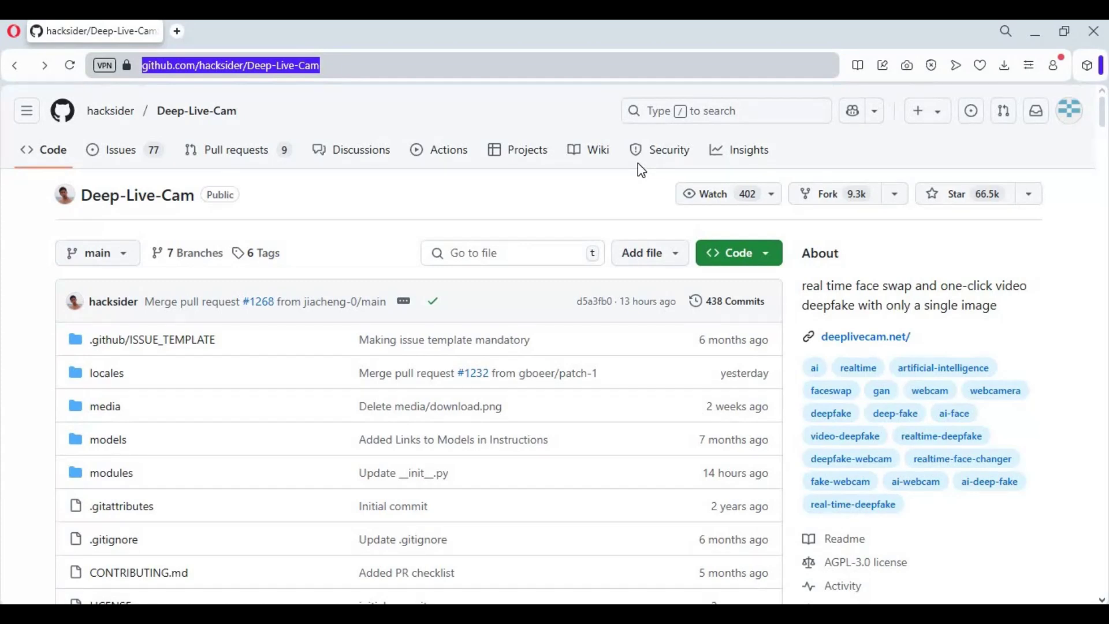
- Download the Deep-Live-Cam repository from GitHub as Deep-Live-Cam-main.zip via the Code menu
click(759, 263)
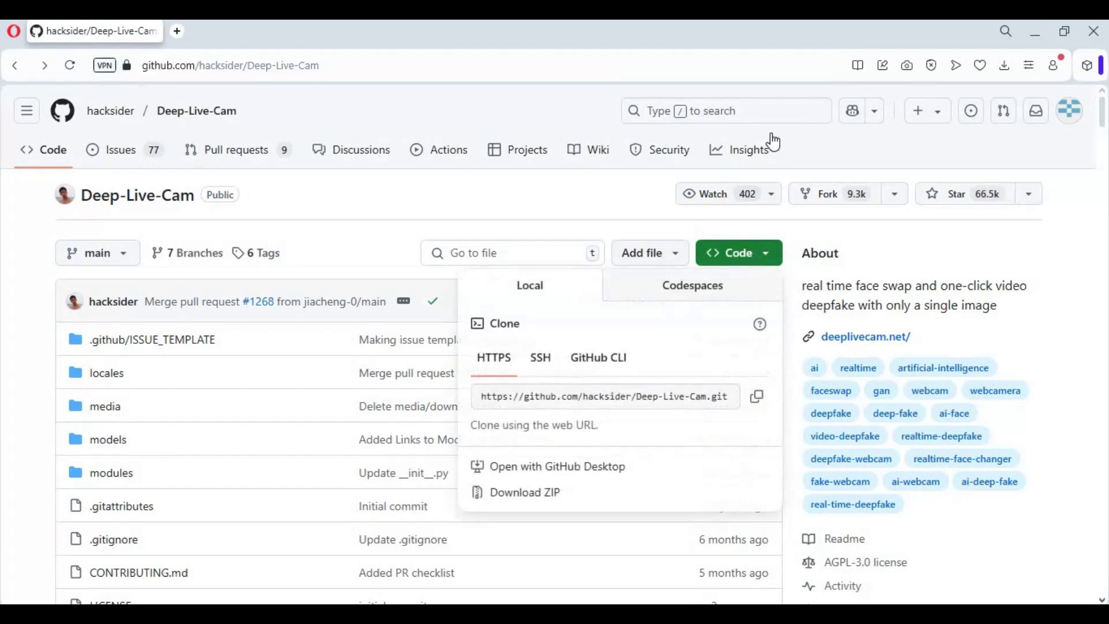
click(531, 505)
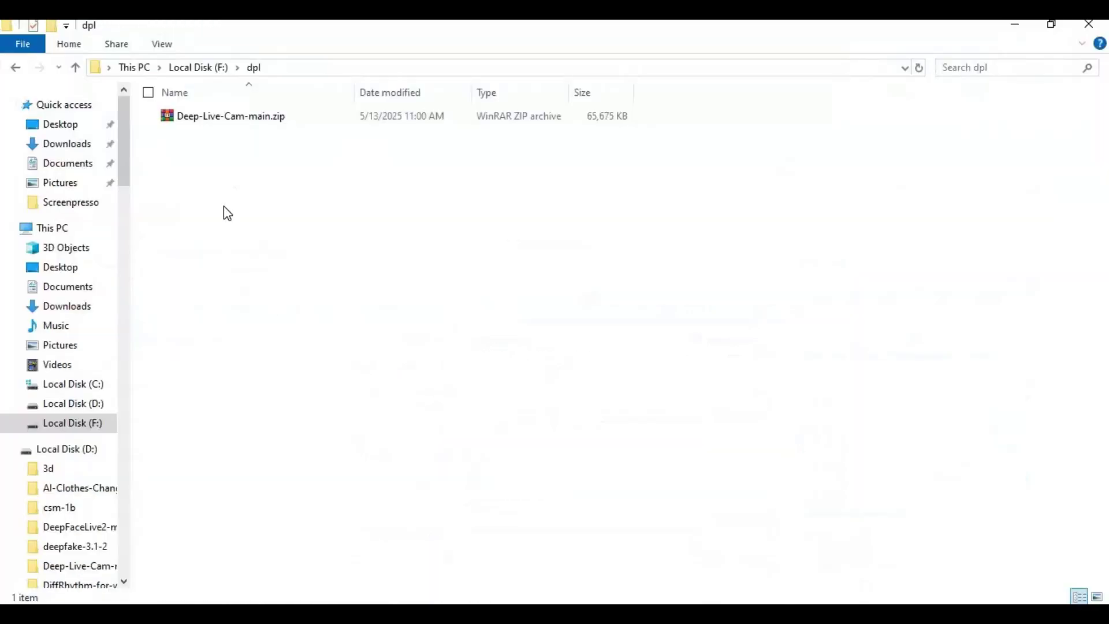
- Extract Deep-Live-Cam-main.zip in place and open the new Deep-Live-Cam-main folder
right_click(251, 115)
click(328, 199)
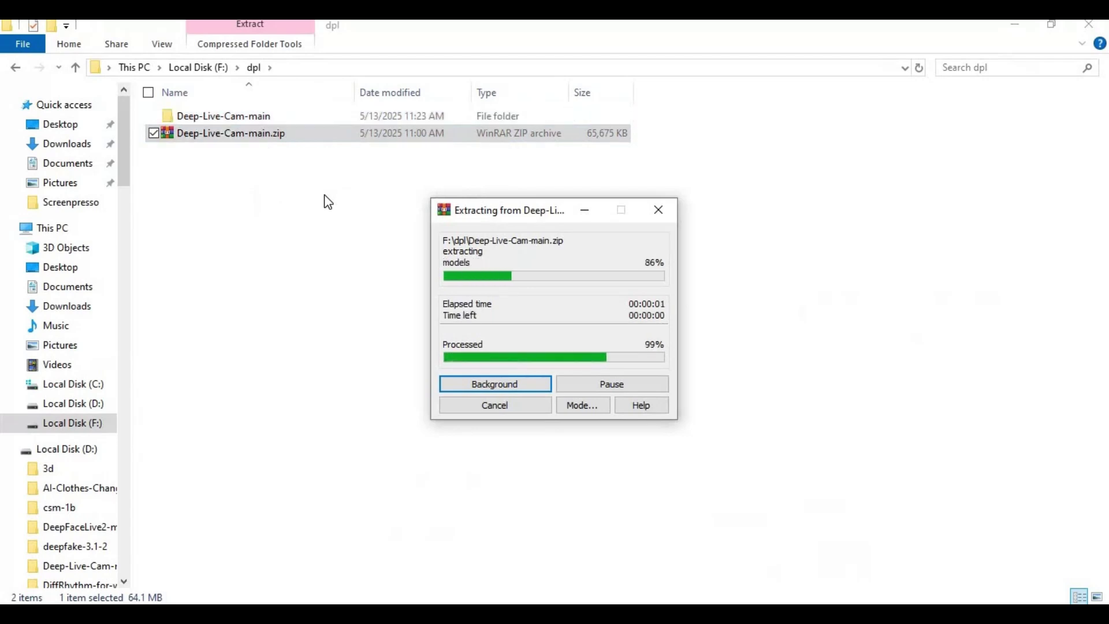
double_click(233, 122)
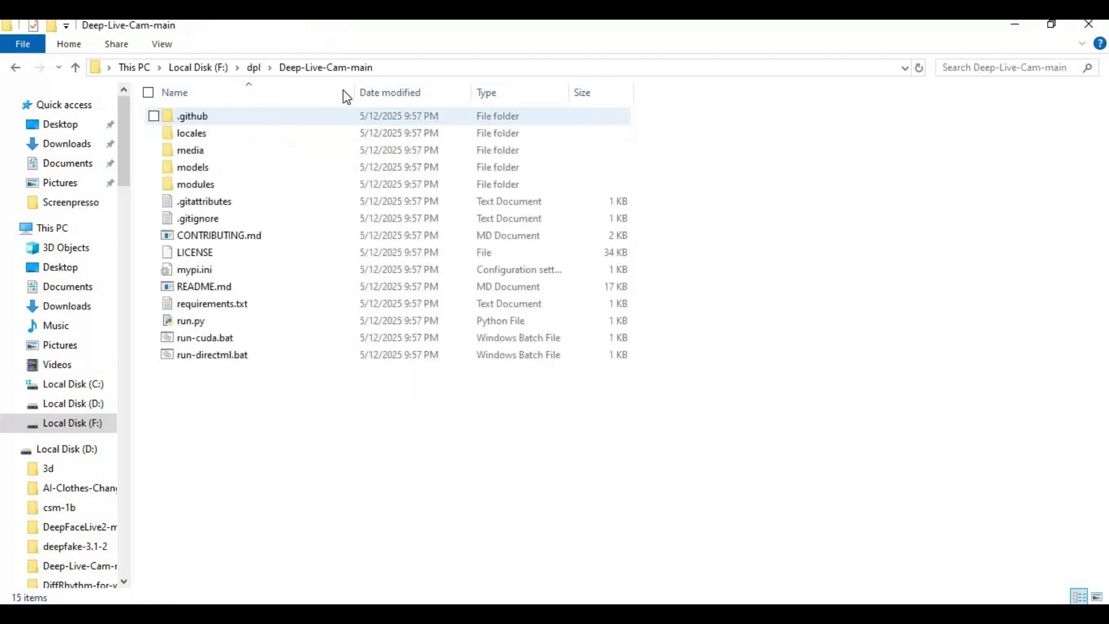
click(401, 68)
- Open a command prompt in this folder and create a Python 3.10 venv named venv
text(cmd)
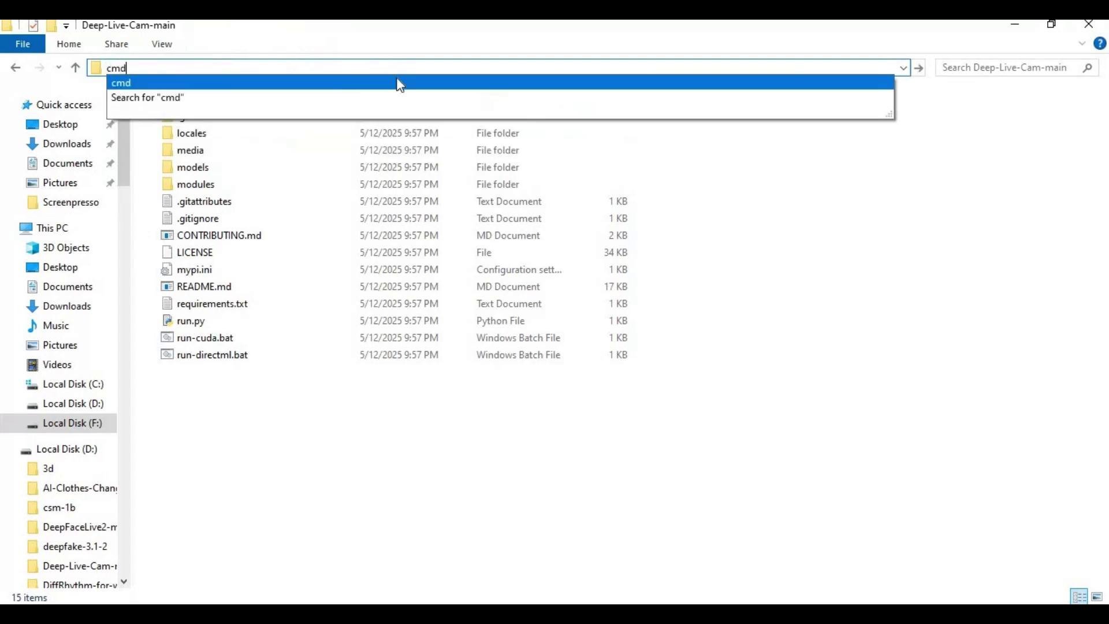
key(Return)
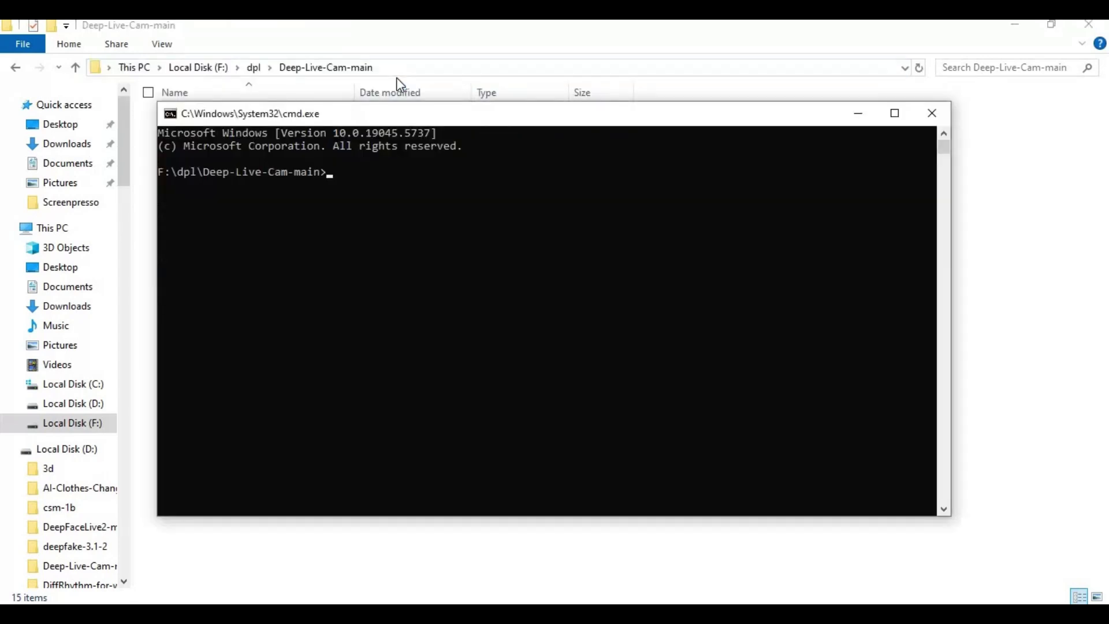
text(py -3.10 -m venv venv)
key(Return)
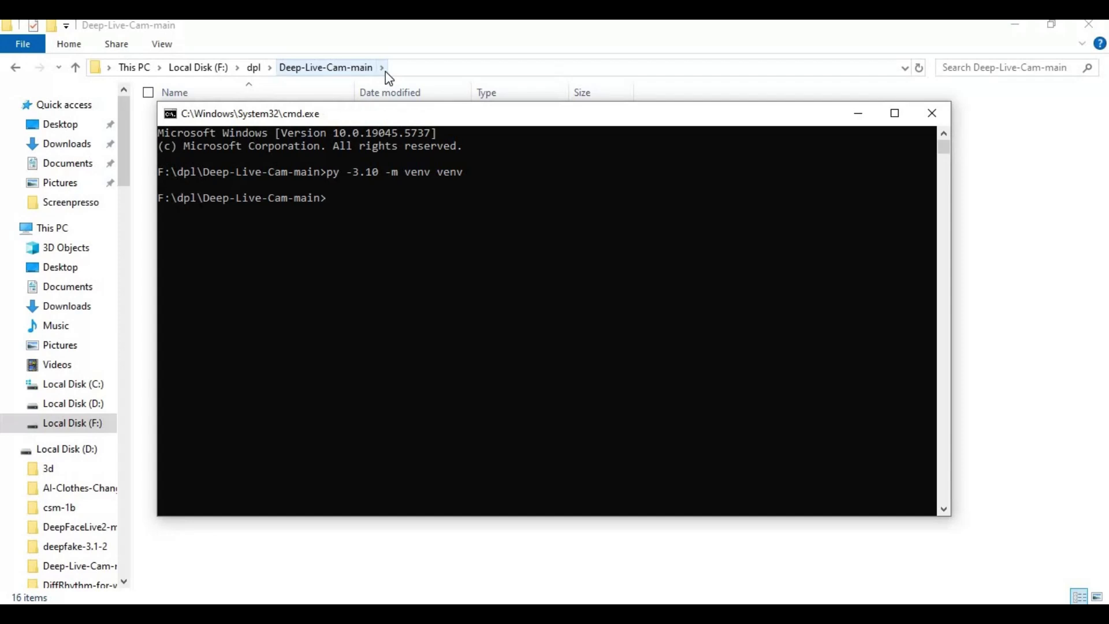
- Activate the new environment with venv\scripts\activate
text(venv\scripts\acti)
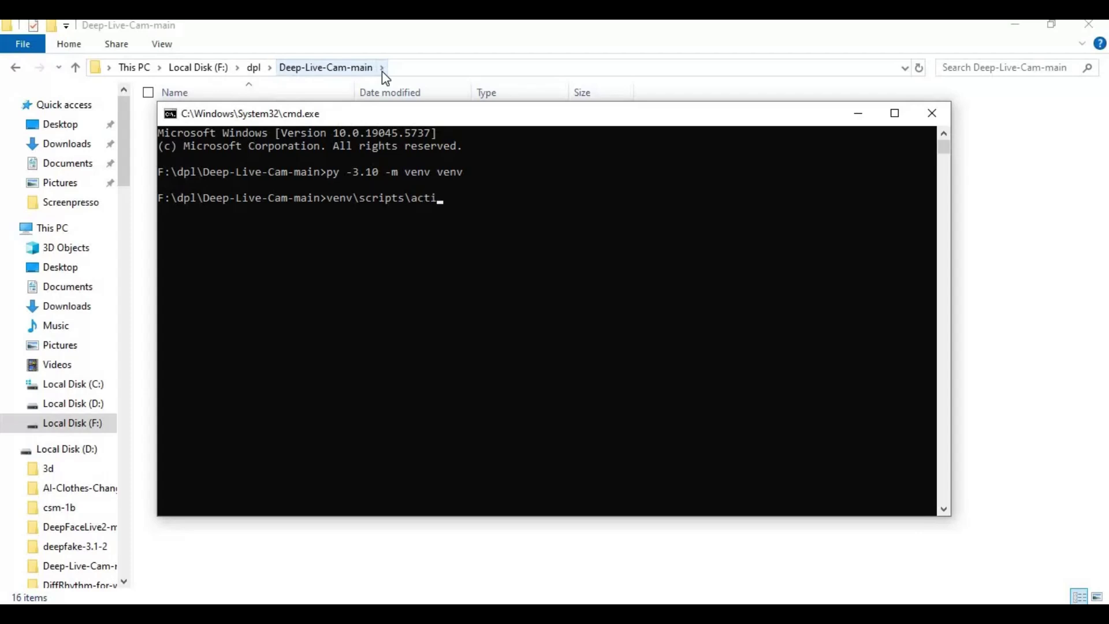
text(vate)
key(Return)
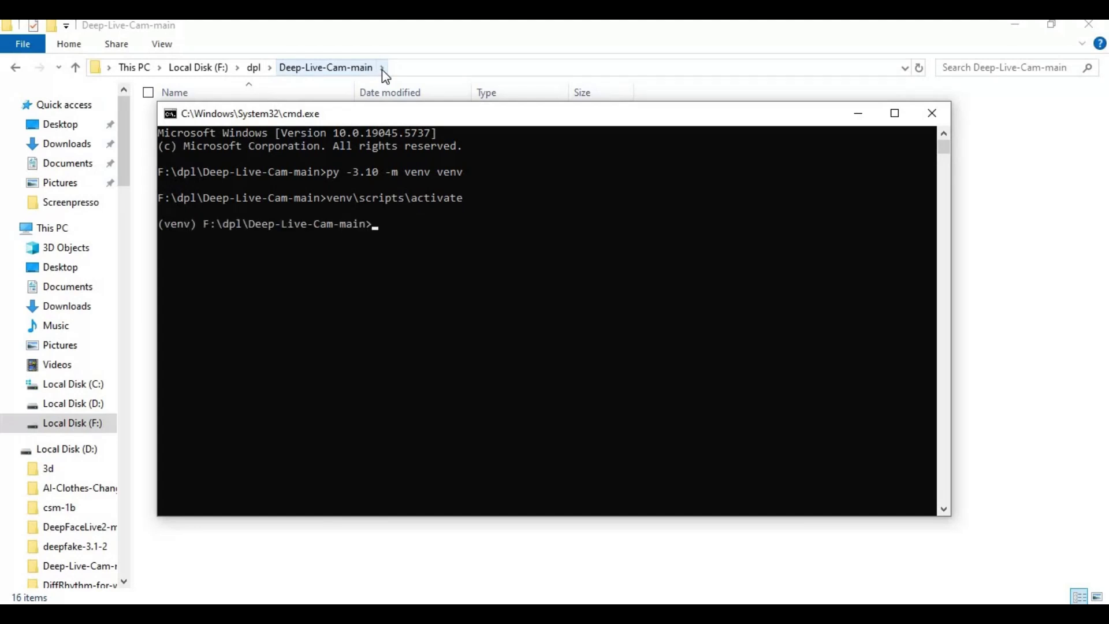
click(305, 547)
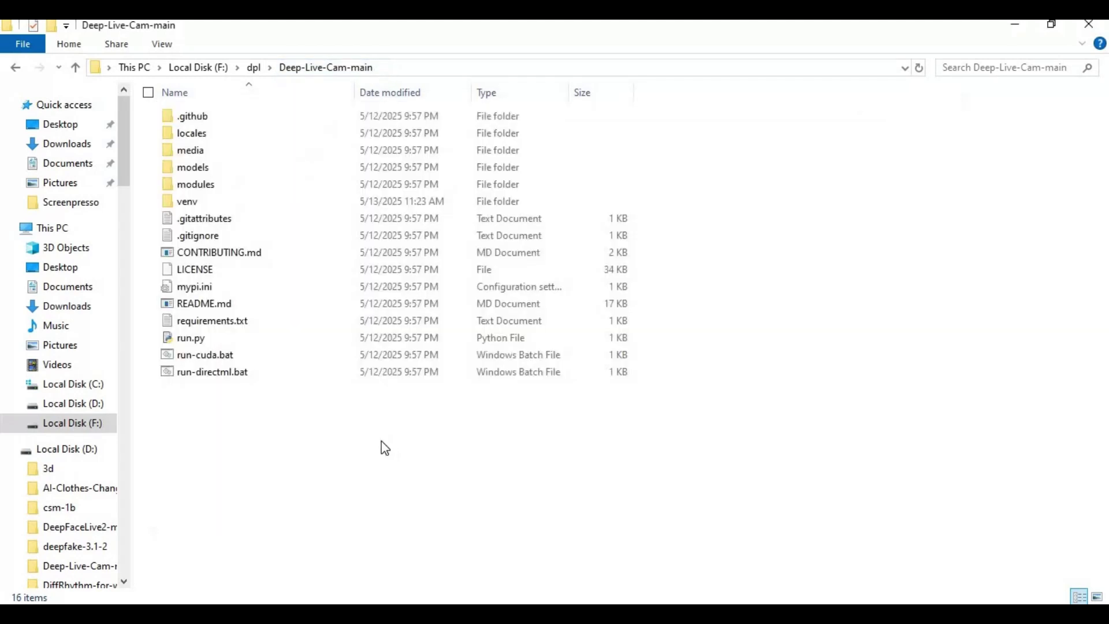
- In requirements.txt, delete the extra-index-url line and pin numpy to ==1.24.0
double_click(207, 319)
click(171, 153)
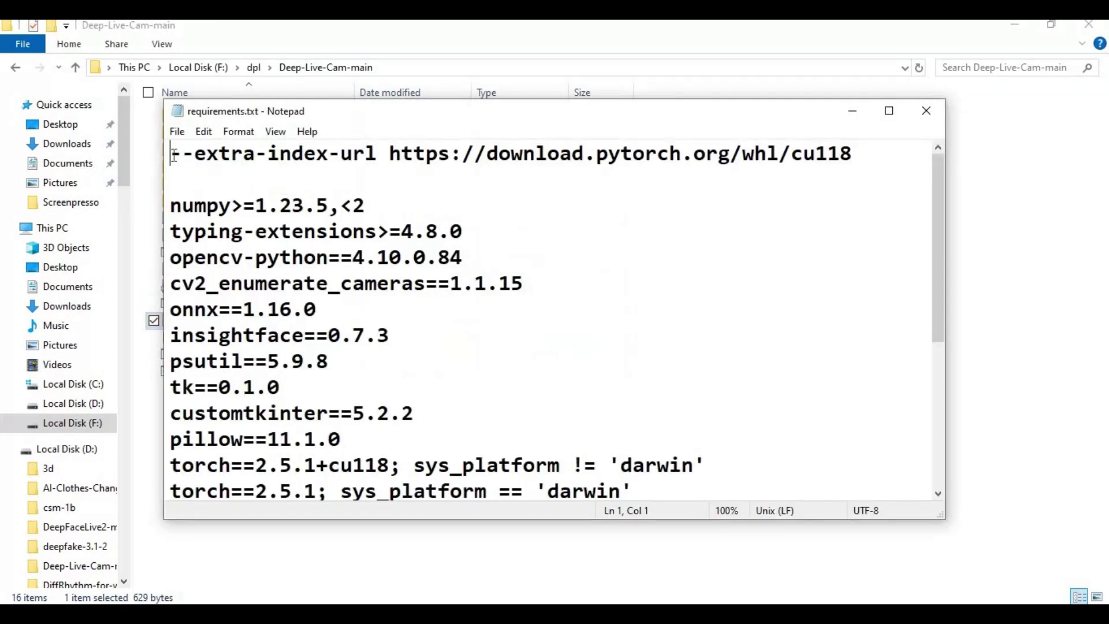
shift+click(902, 144)
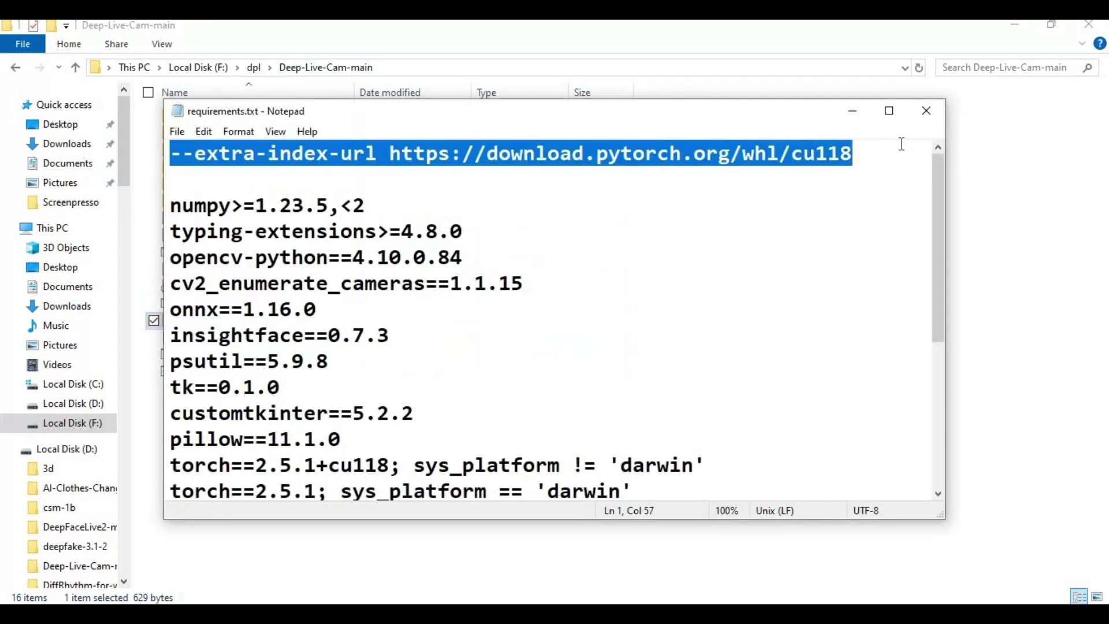
key(Delete)
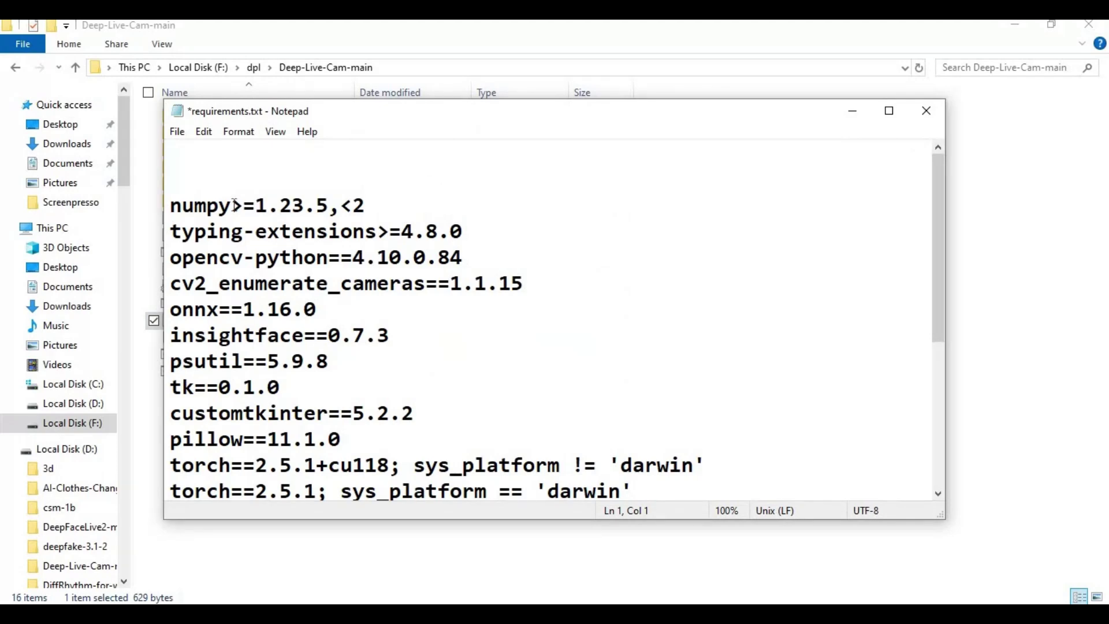
drag(234, 206, 376, 204)
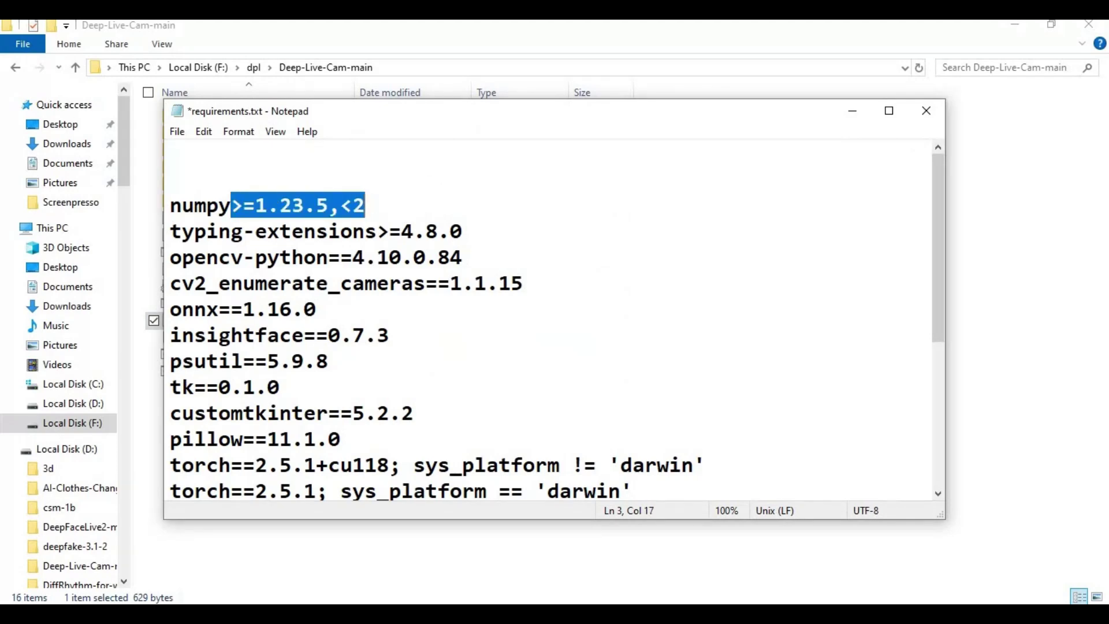
text(==1.)
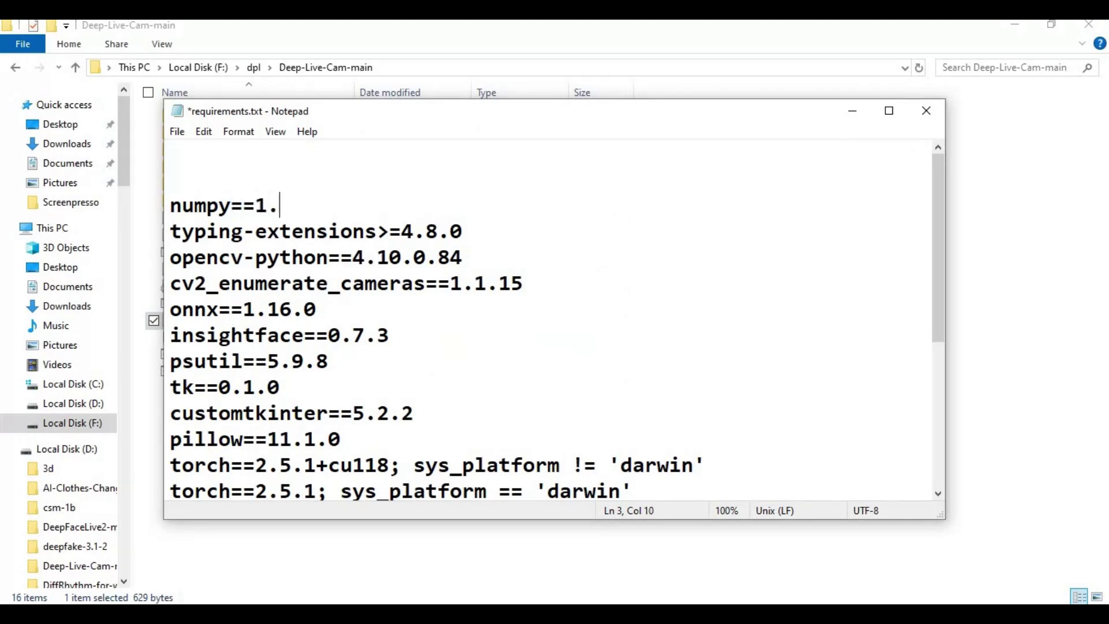
text(24.0)
- Delete the torch cu118 line and strip version and platform conditions from torch and torchvision
scroll(250, 399, down, 1)
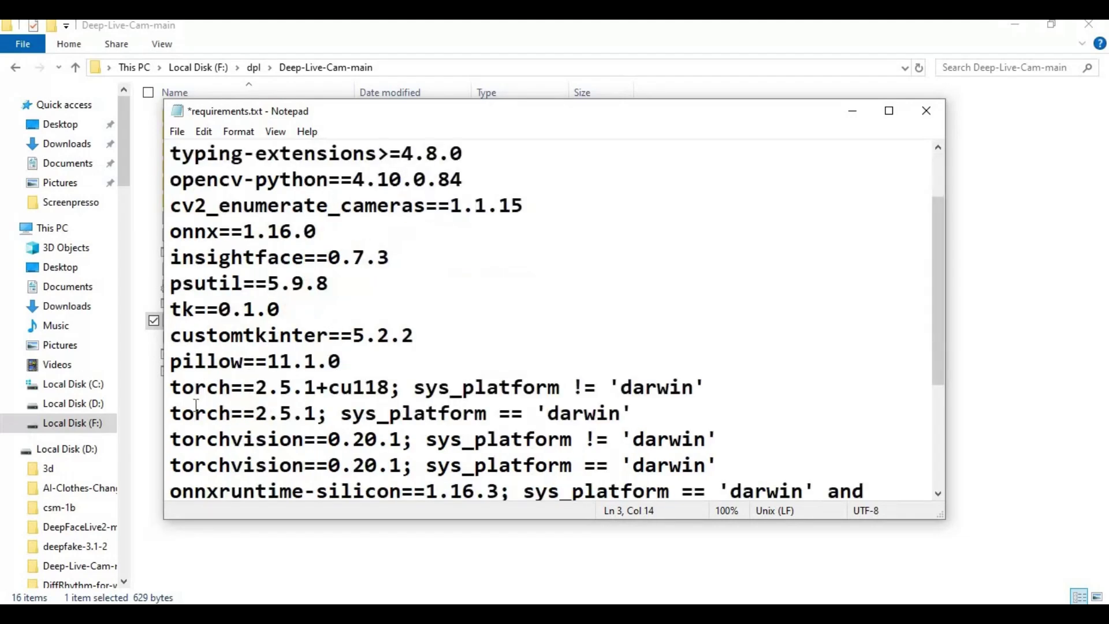
click(172, 386)
key(shift+Right)
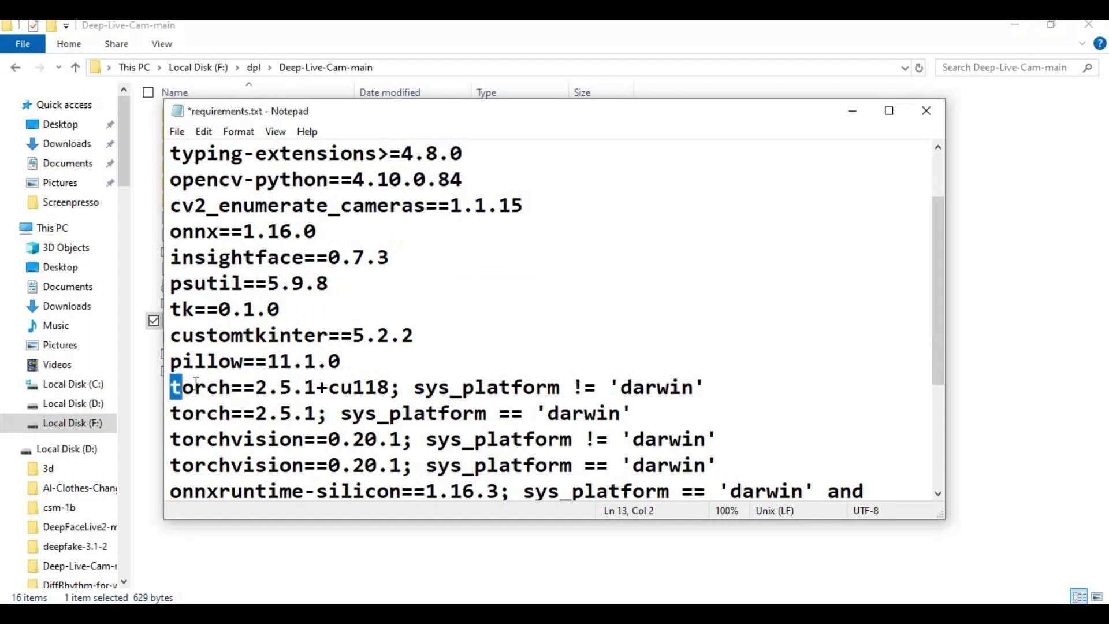
key(shift+Right)
key(shift+Right)
key(shift+Right)
key(shift+Right)
drag(591, 397, 708, 392)
key(BackSpace)
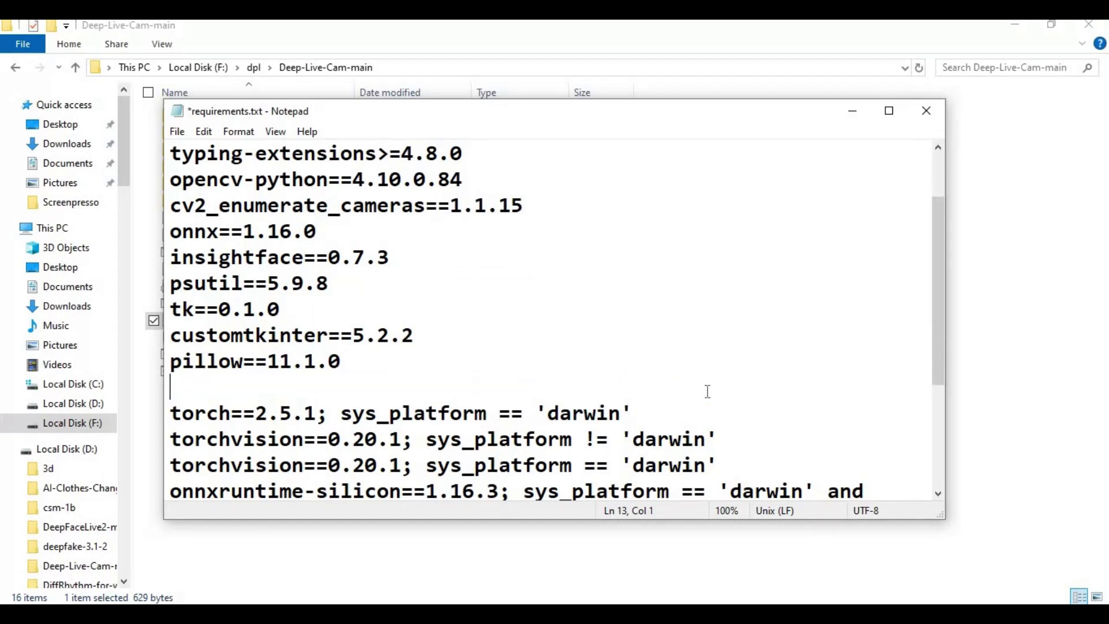
key(BackSpace)
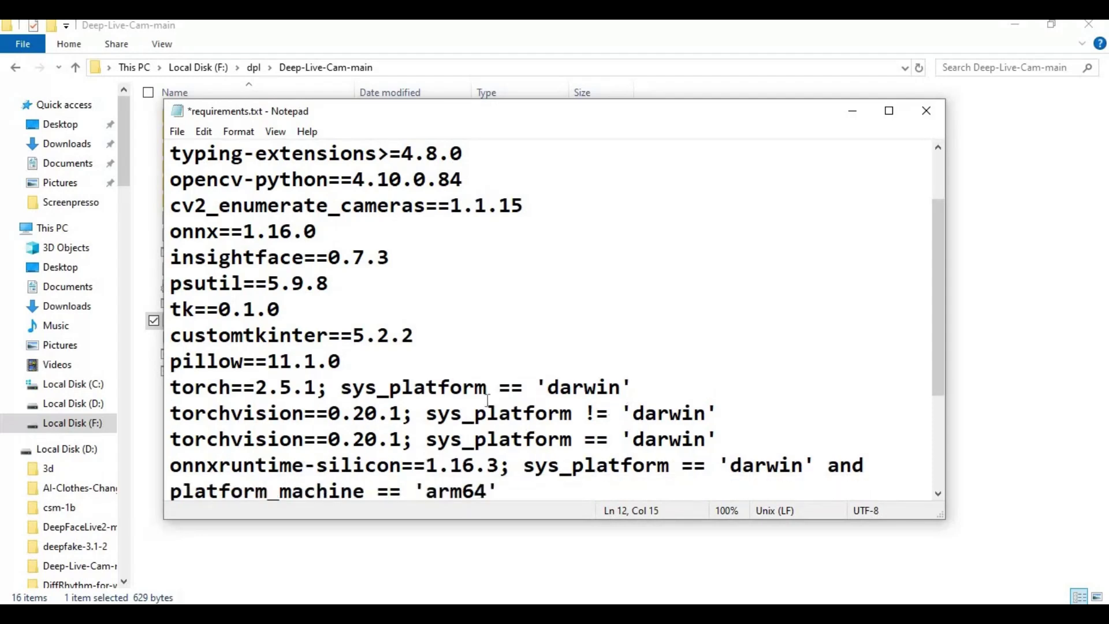
drag(233, 386, 635, 392)
key(BackSpace)
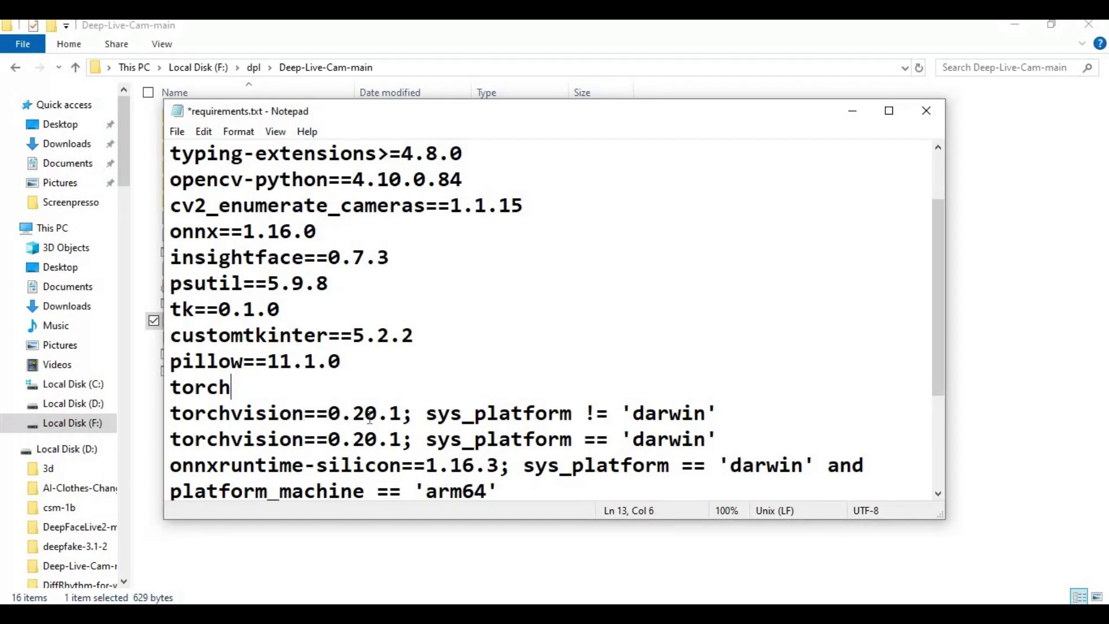
drag(303, 414, 715, 422)
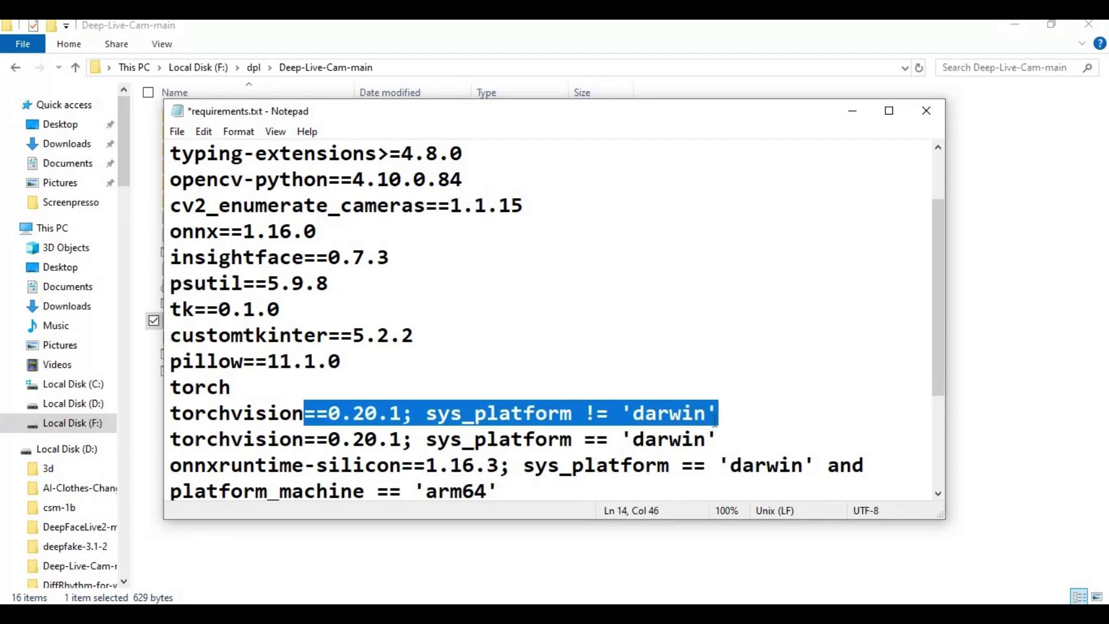
key(BackSpace)
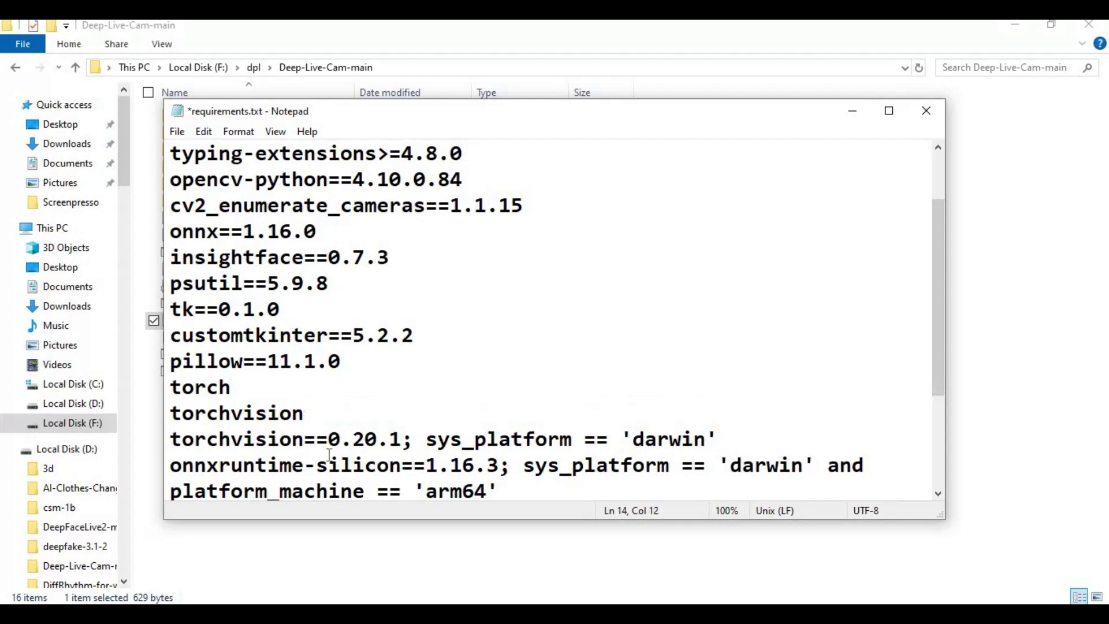
- Remove the macOS-only torchvision and onnxruntime-silicon lines and the onnxruntime-gpu line
drag(169, 439, 848, 467)
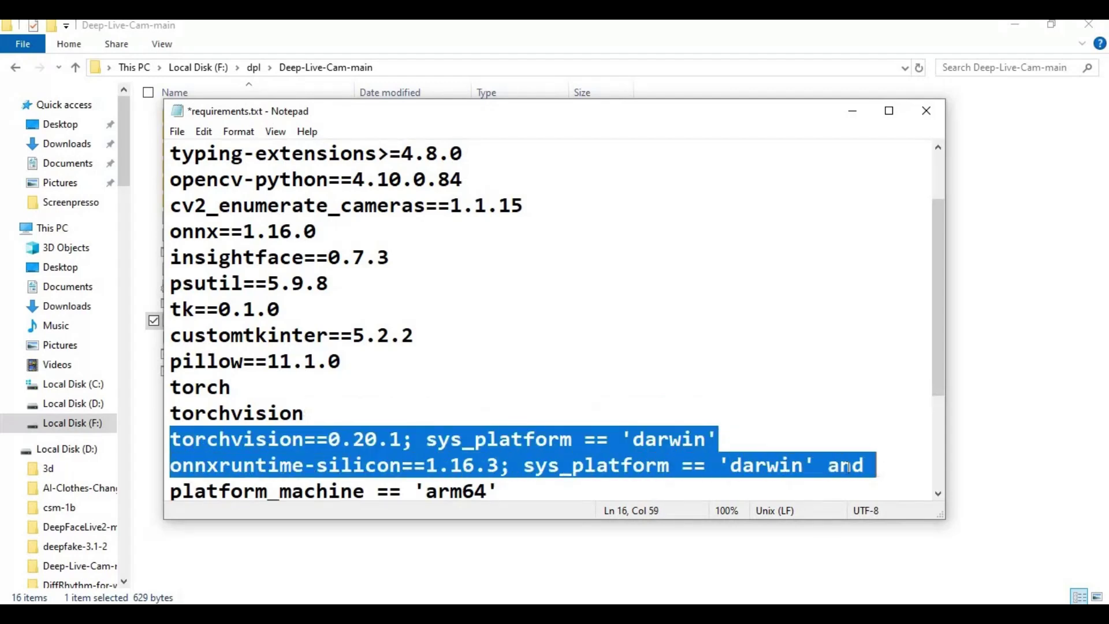
key(BackSpace)
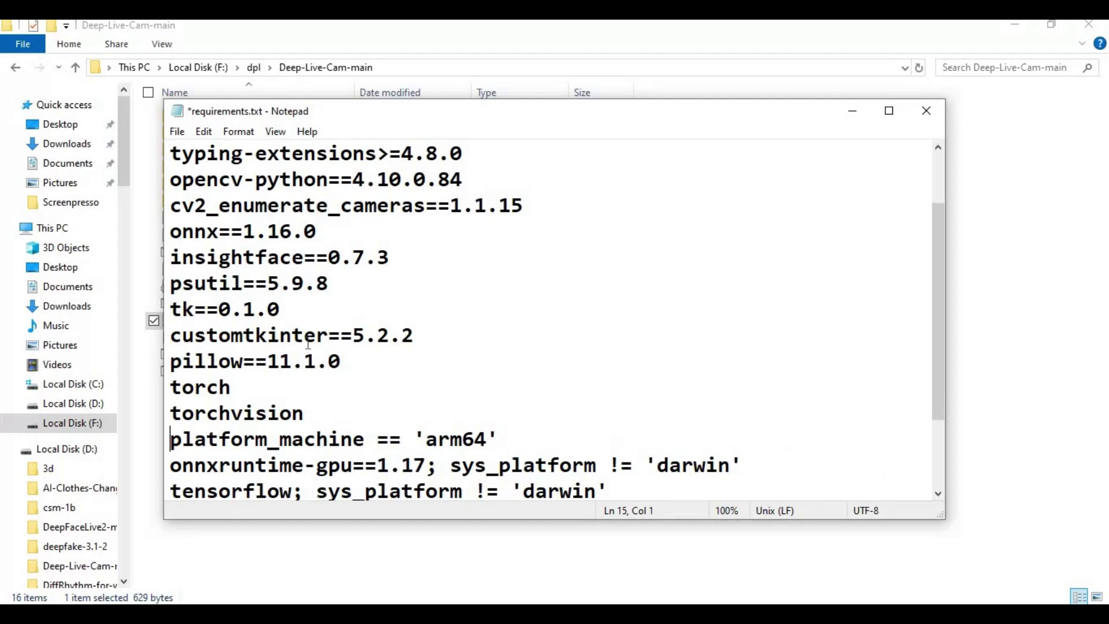
click(170, 466)
key(ctrl+shift+Right)
drag(508, 475, 738, 355)
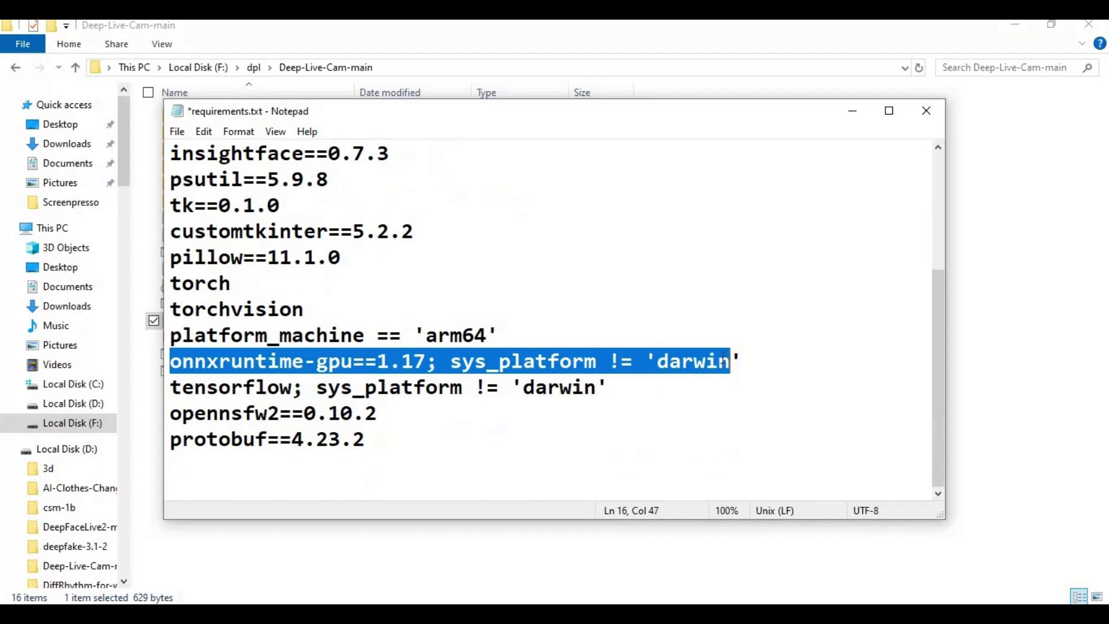
key(BackSpace)
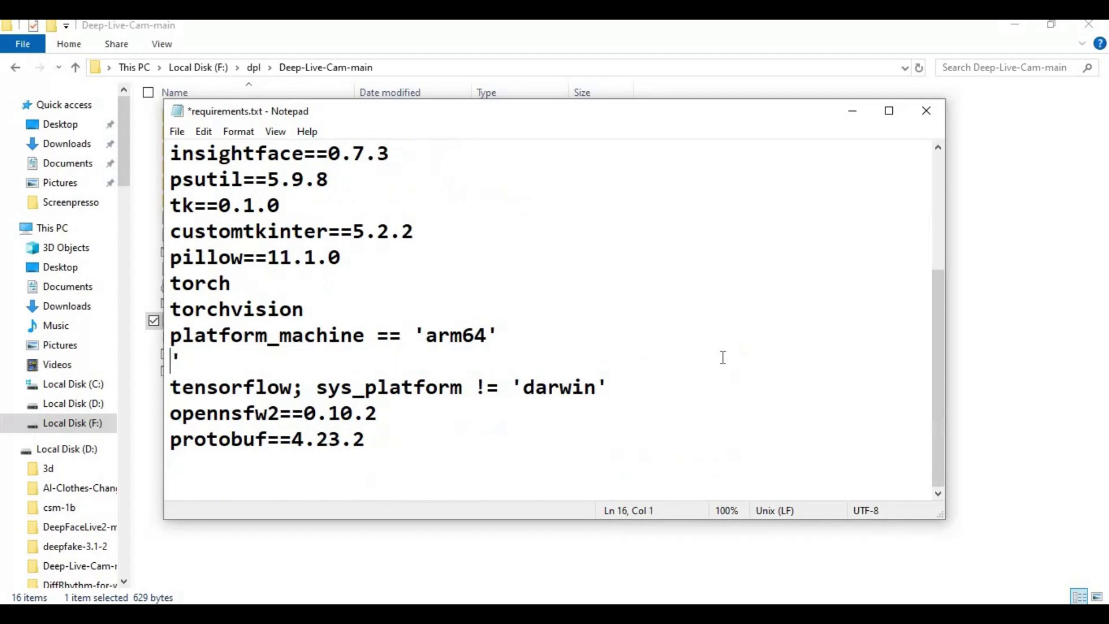
click(187, 355)
key(BackSpace)
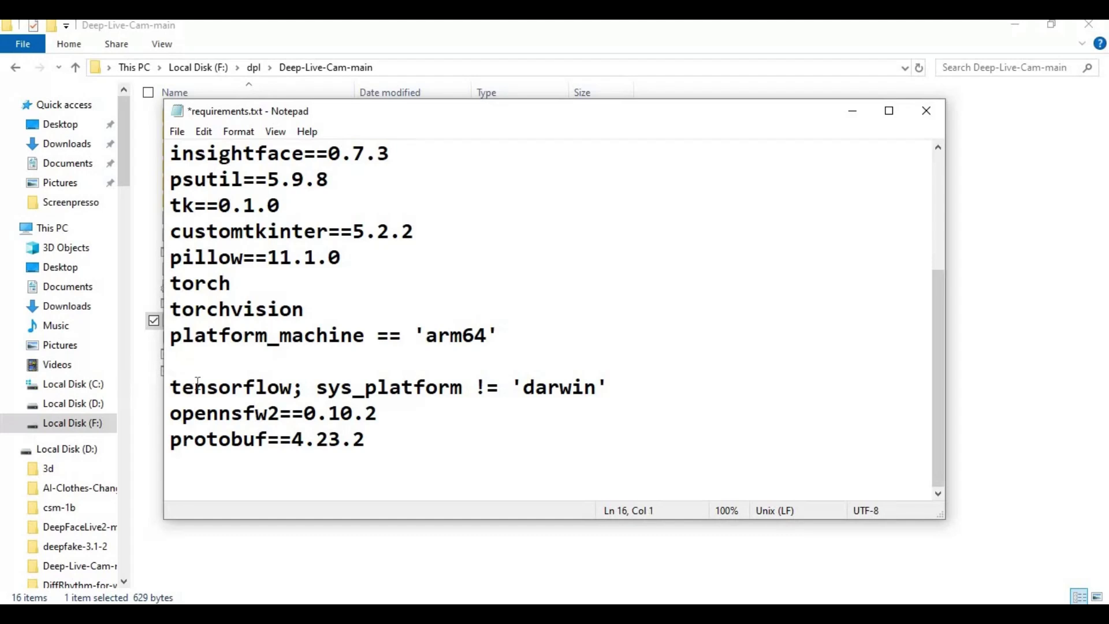
- Drop tensorflow's darwin condition, then save and close requirements.txt
drag(299, 391, 642, 379)
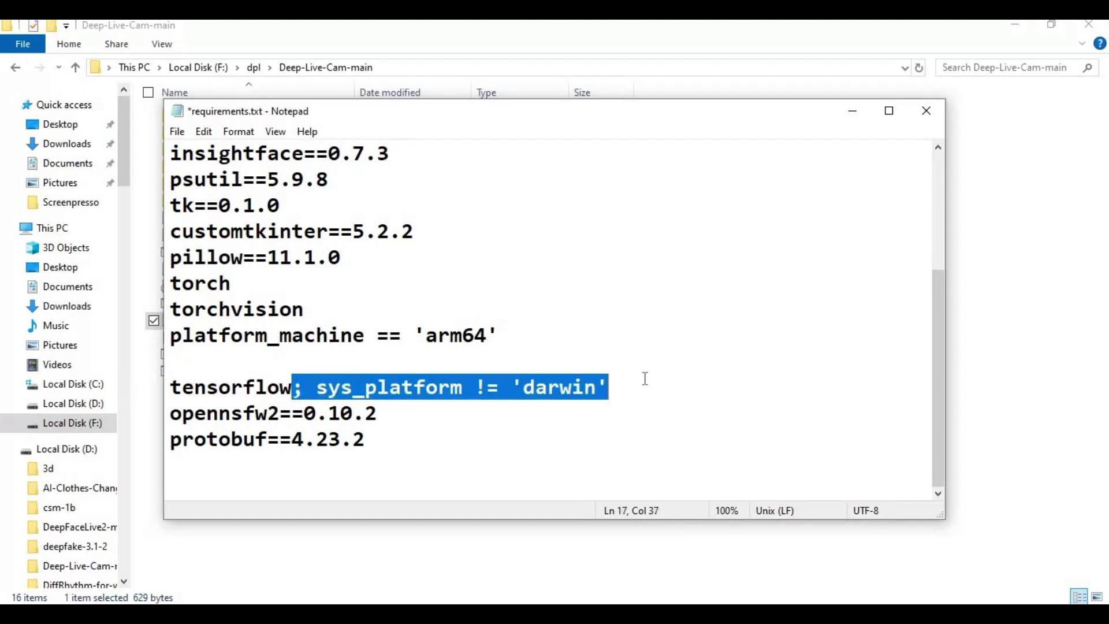
key(BackSpace)
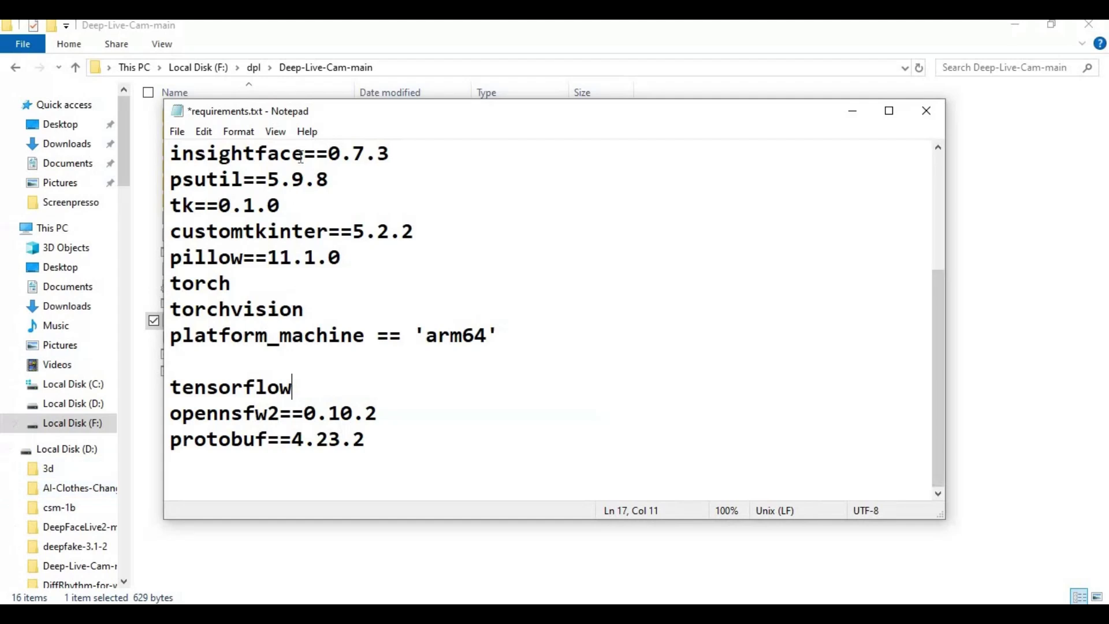
click(184, 134)
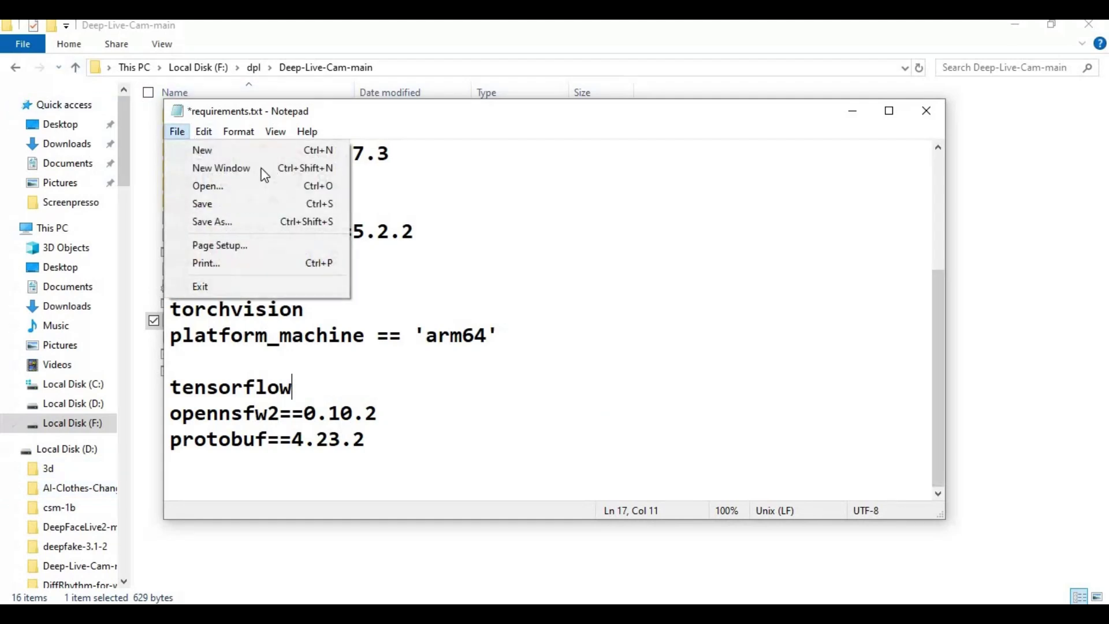
click(196, 203)
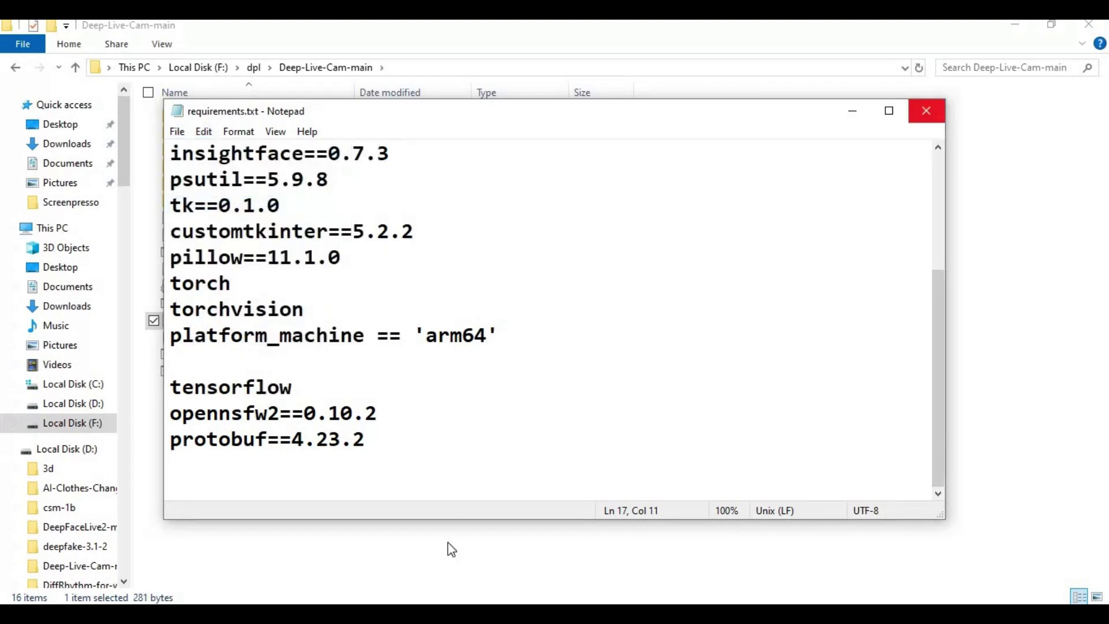
click(491, 614)
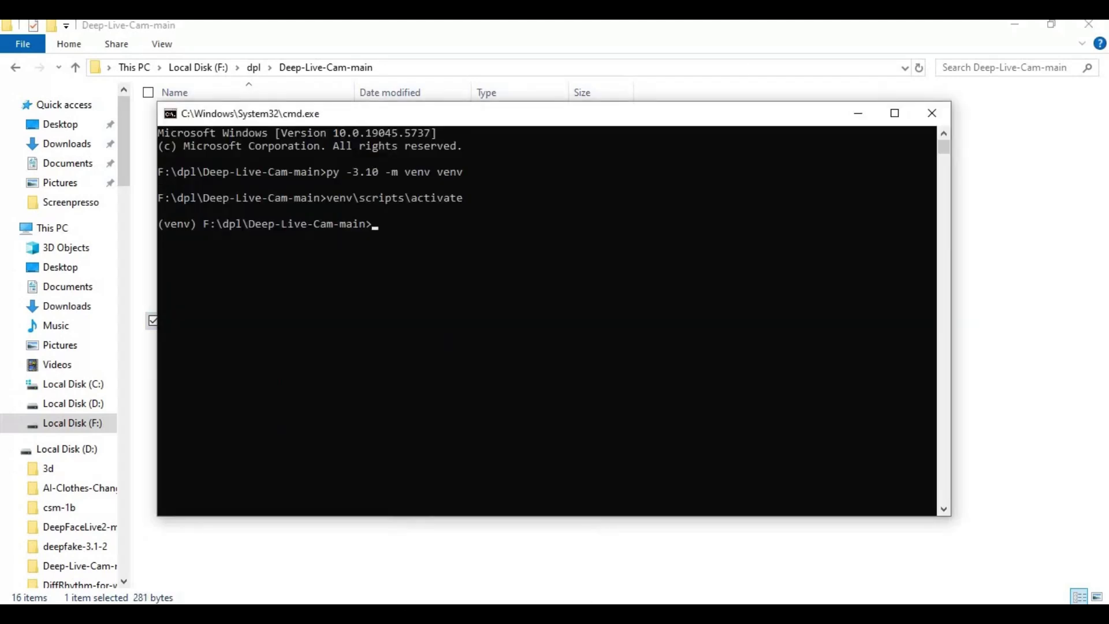
text(o)
text(pip inst)
text(all)
text( -r req)
text(uiremen)
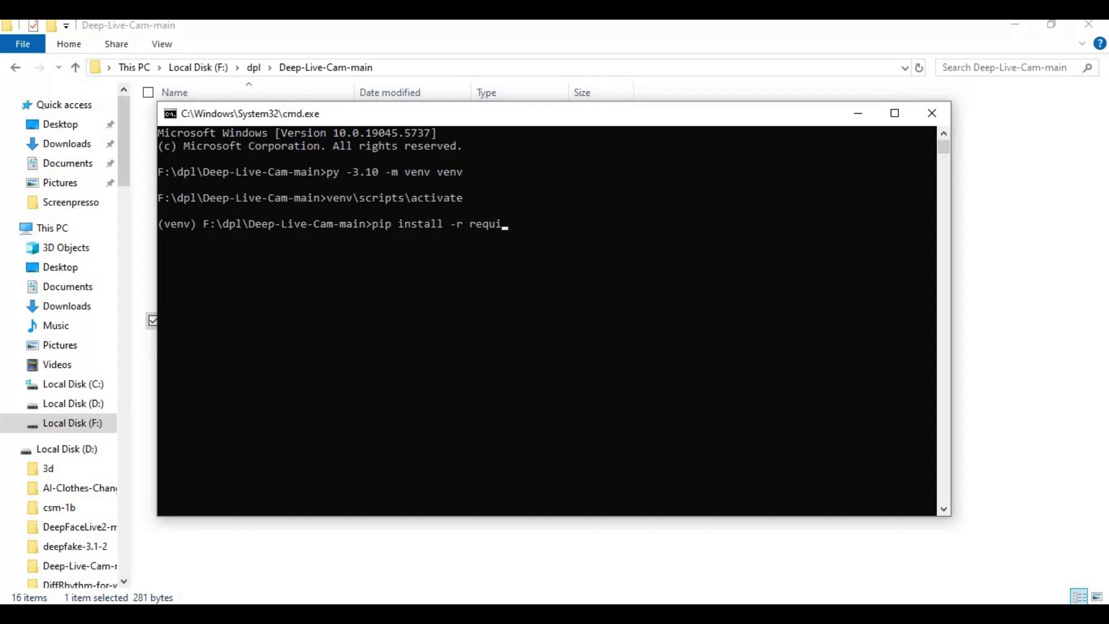
text(ts.txt)
- Run pip install -r requirements.txt to install the listed packages into the venv
key(Return)
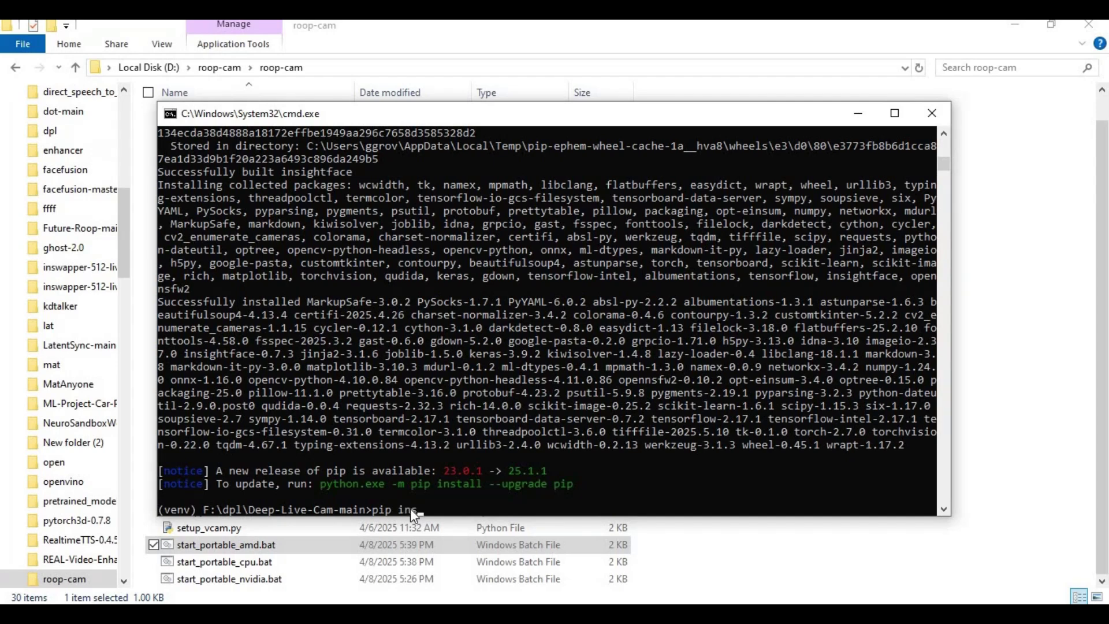
- Install onnxruntime-directml into the venv with pip
text(ll onnxruntime-direct)
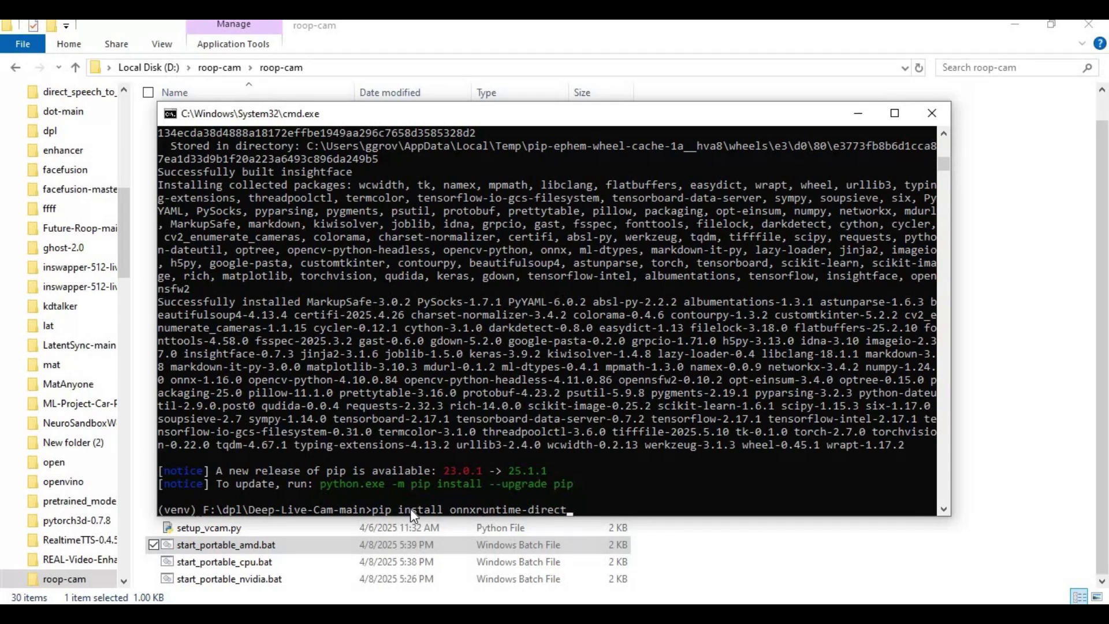
text(ml)
key(Return)
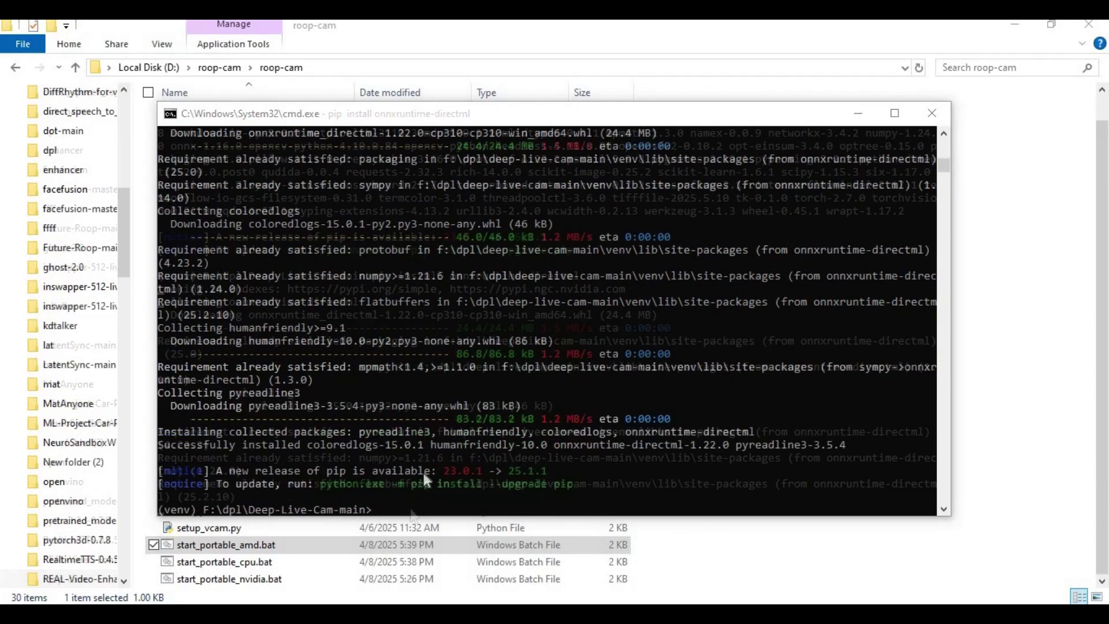
- Run python run.py with 1 thread, dml provider and 16 GB max memory; it fails on pygrabber
text(python run.py --execution-threads 1 --execution-provider dml --max-memory 16)
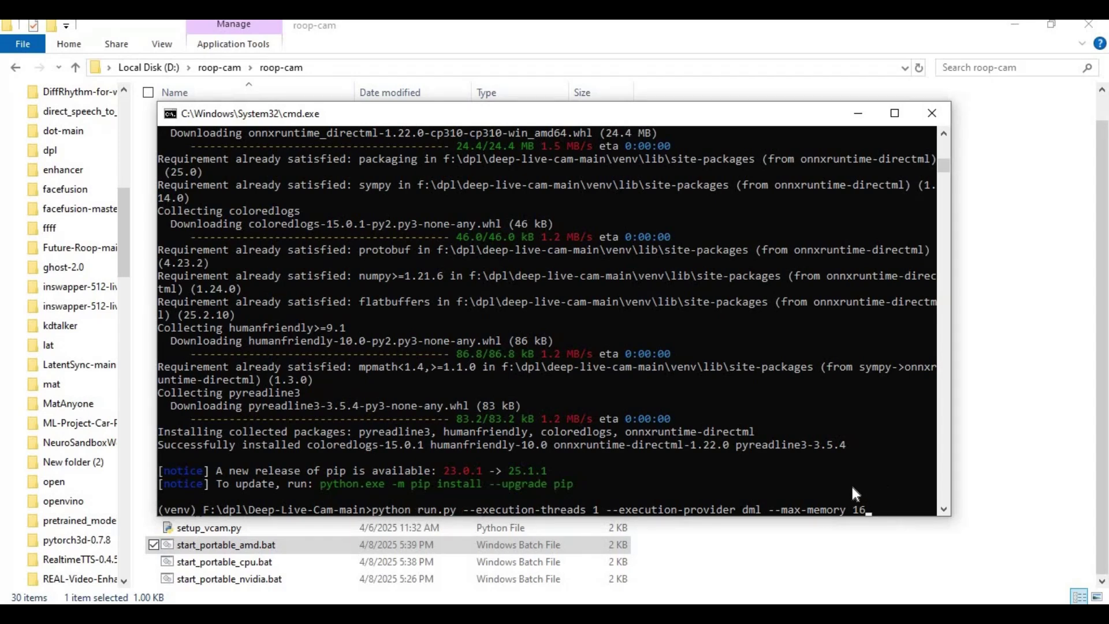
key(Return)
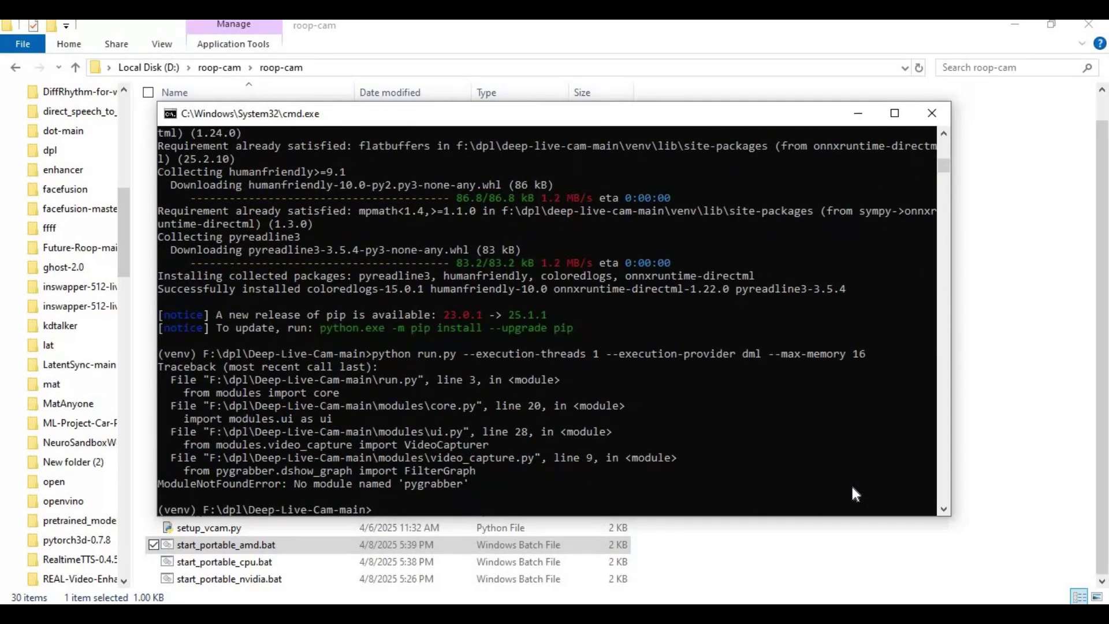
text(pip install pygra)
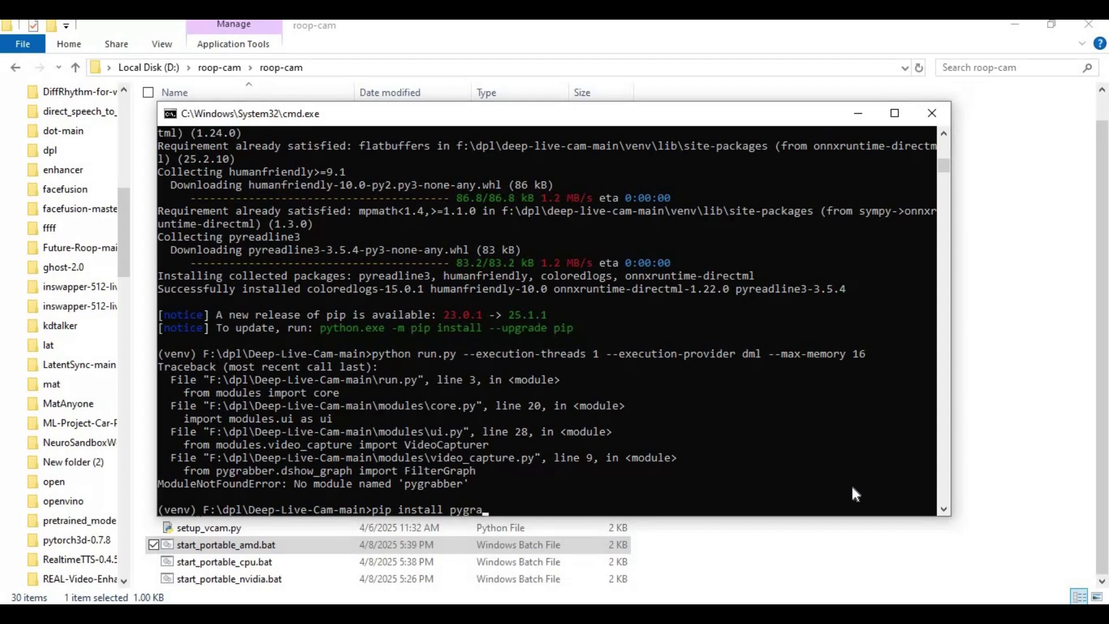
text(bber)
- Install pygrabber, then relaunch Deep-Live-Cam using the previous run.py command
key(Return)
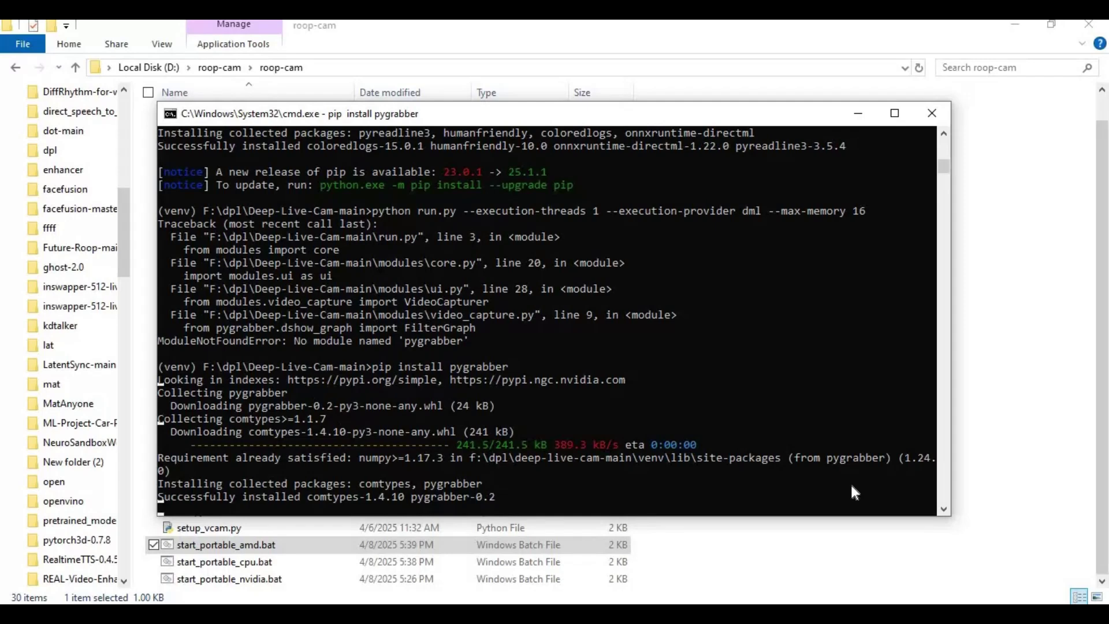
key(Up)
key(Up)
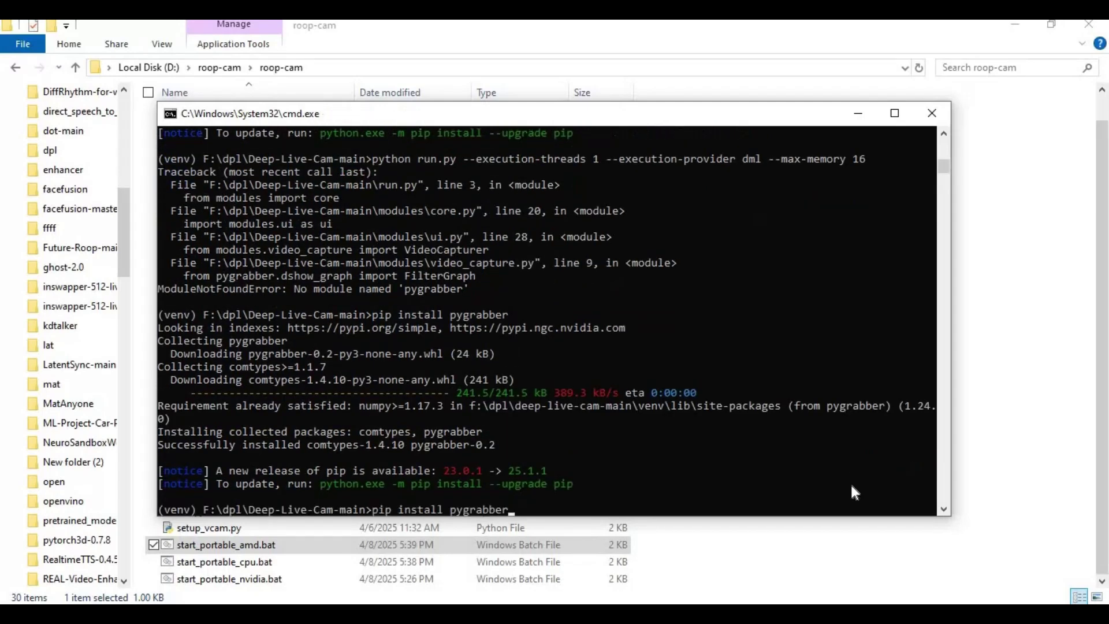
key(Return)
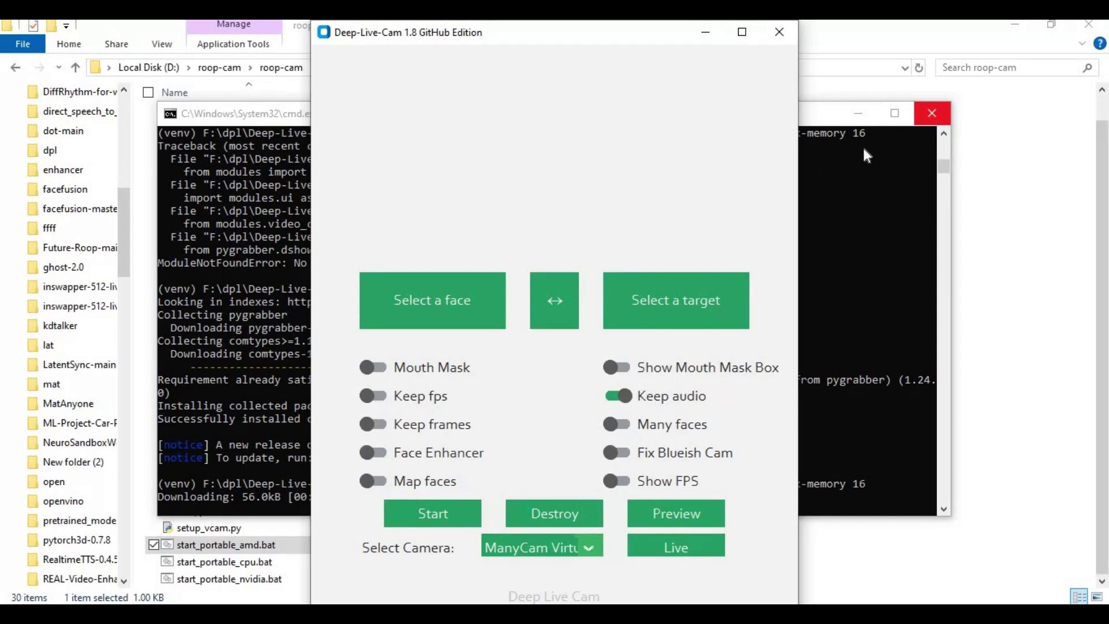
- Close the Deep-Live-Cam window and then the Command Prompt window
click(775, 35)
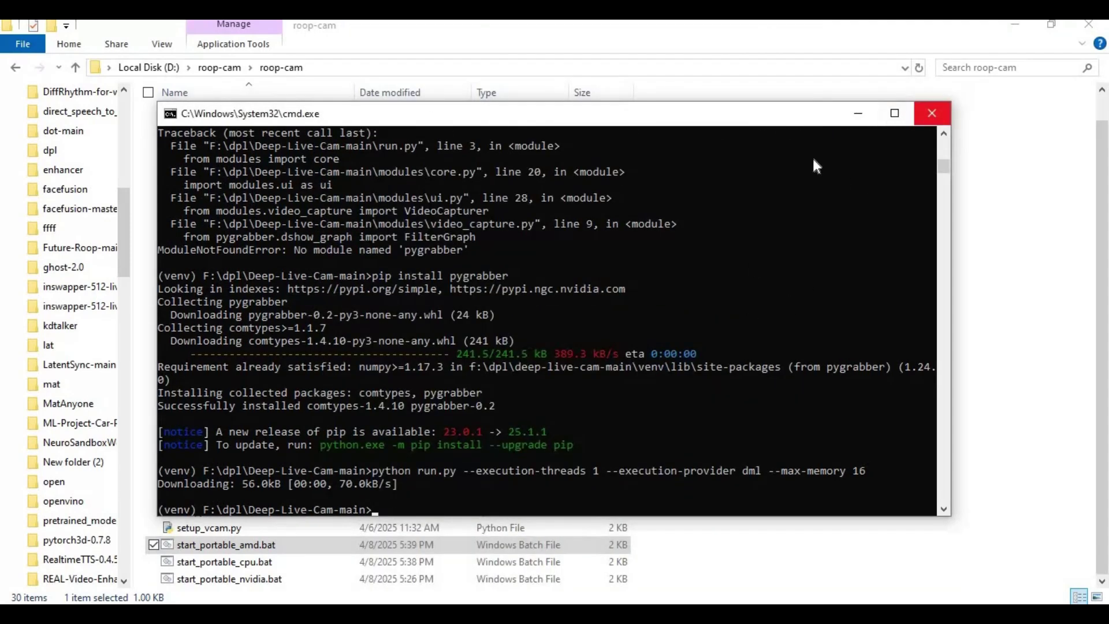
click(932, 113)
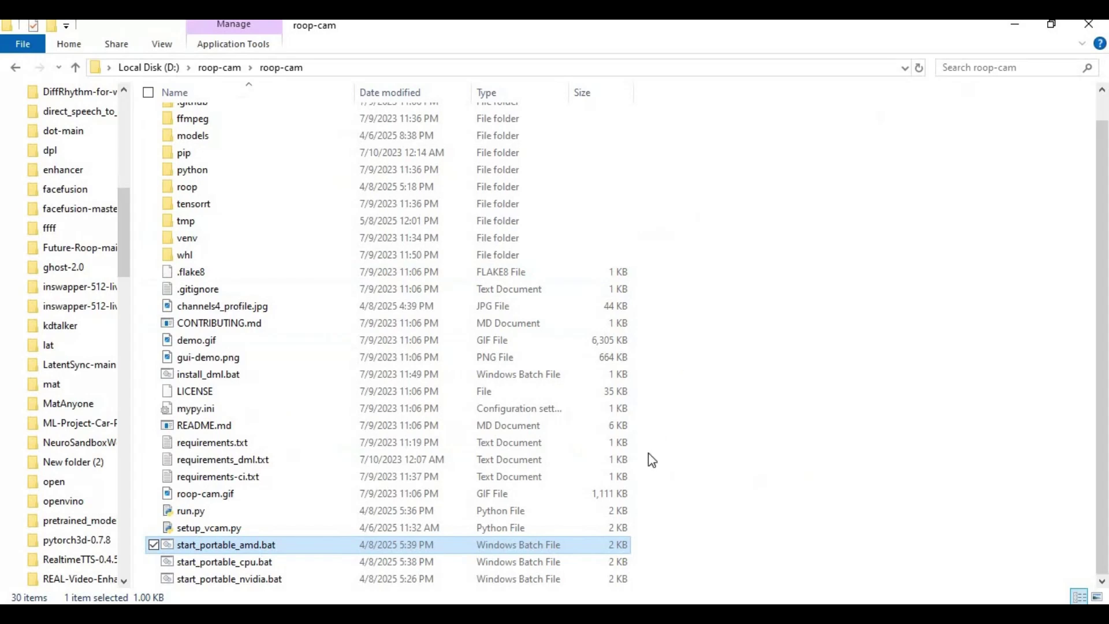
- Create New Text Document.txt in the roop-cam folder and open it in Notepad
right_click(693, 364)
mouse_move(768, 328)
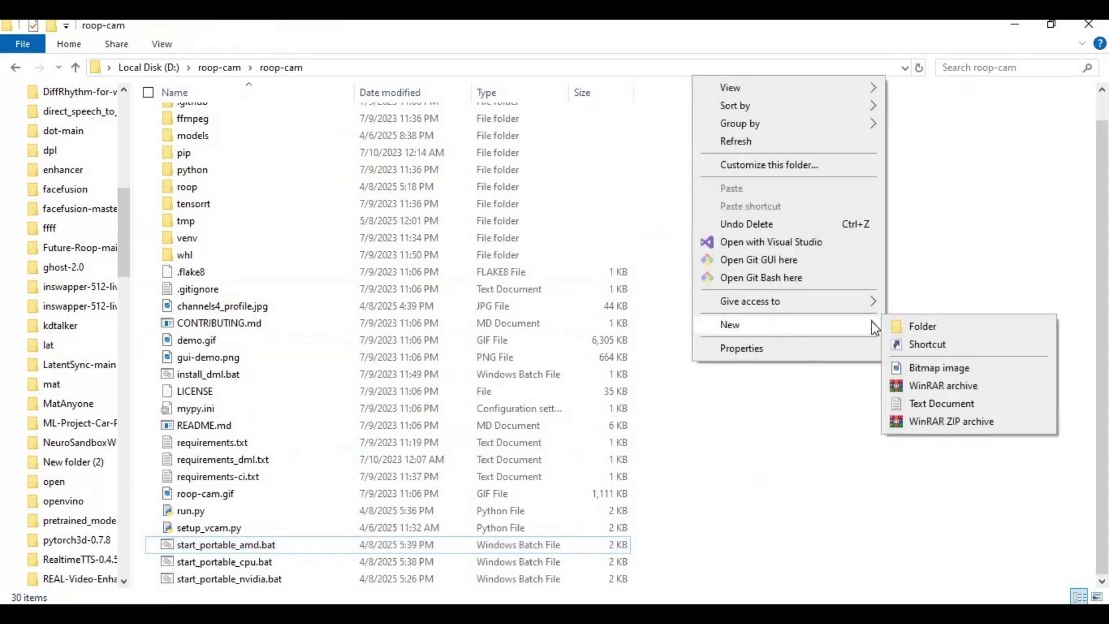
click(936, 403)
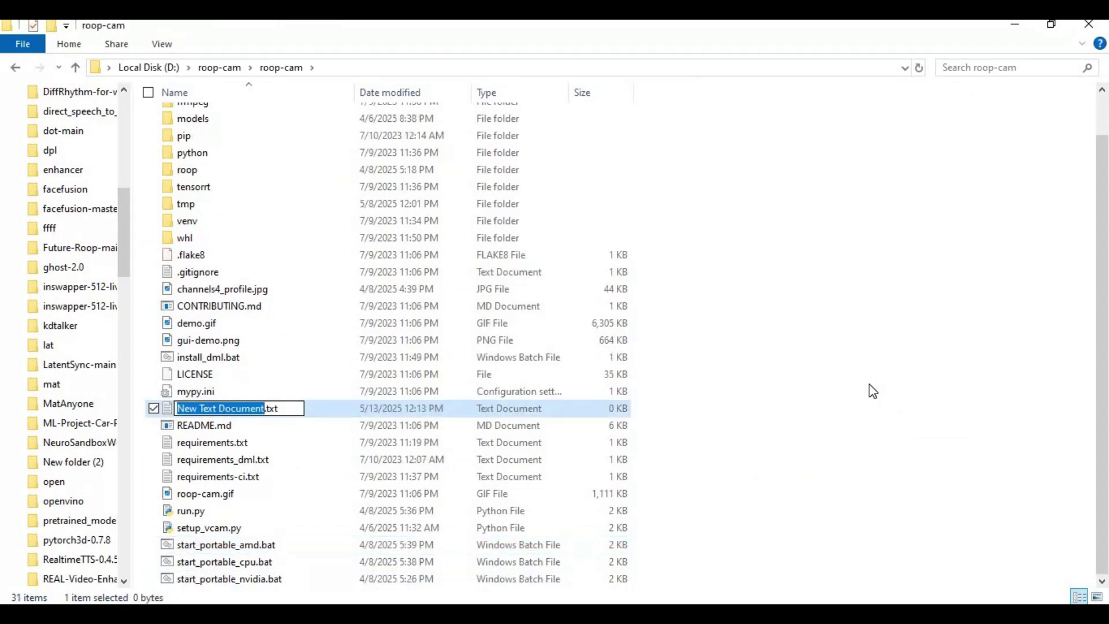
click(432, 403)
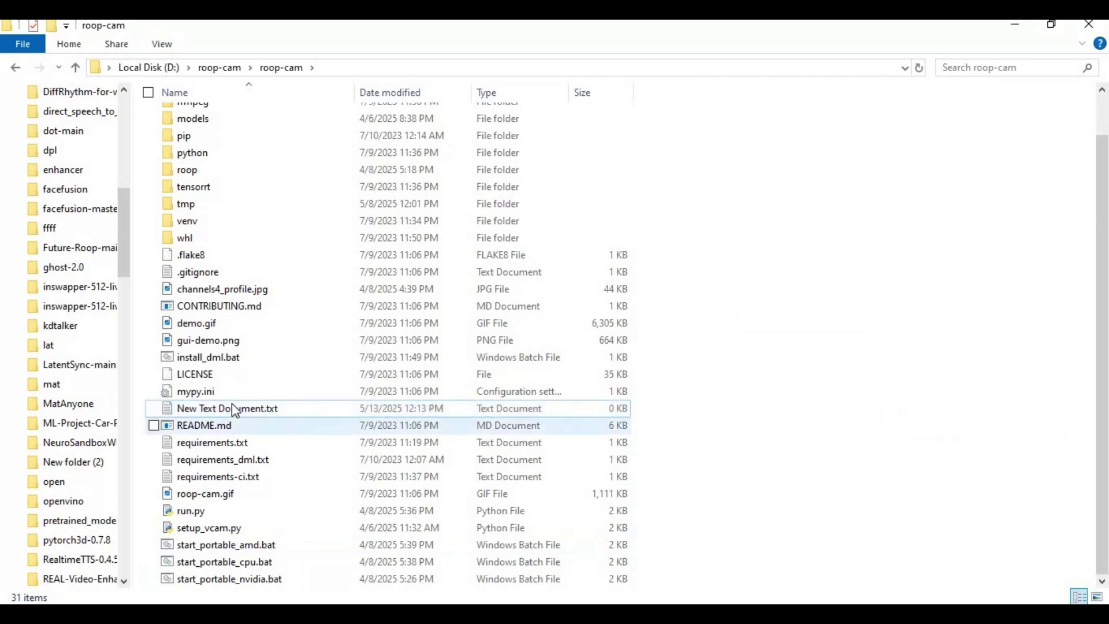
double_click(231, 408)
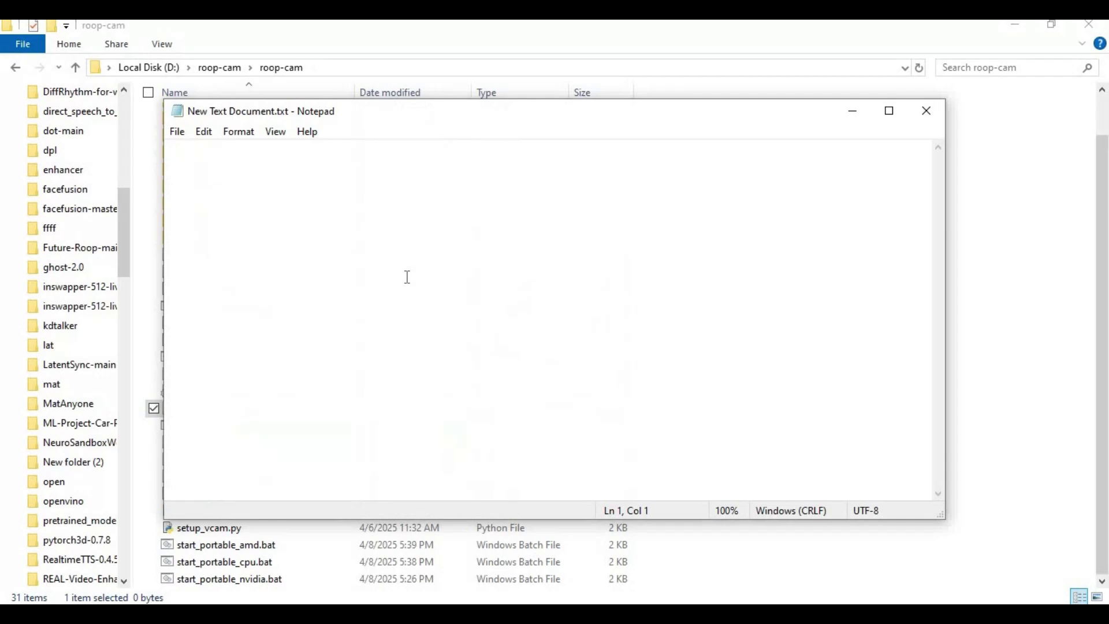
text(@ec)
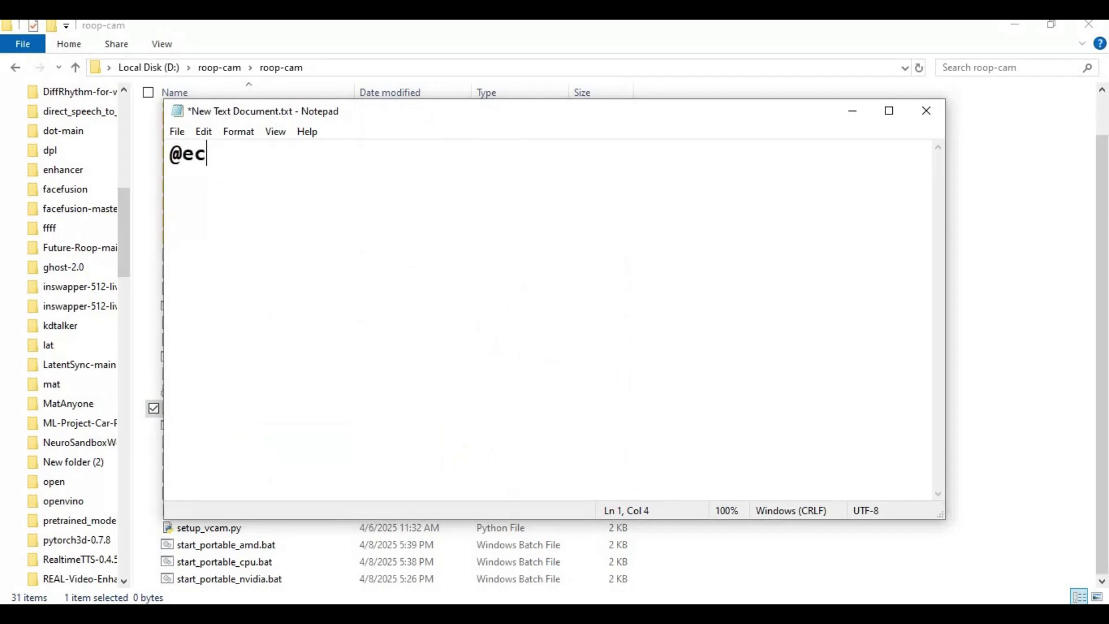
text(ho off)
key(Return)
text(c)
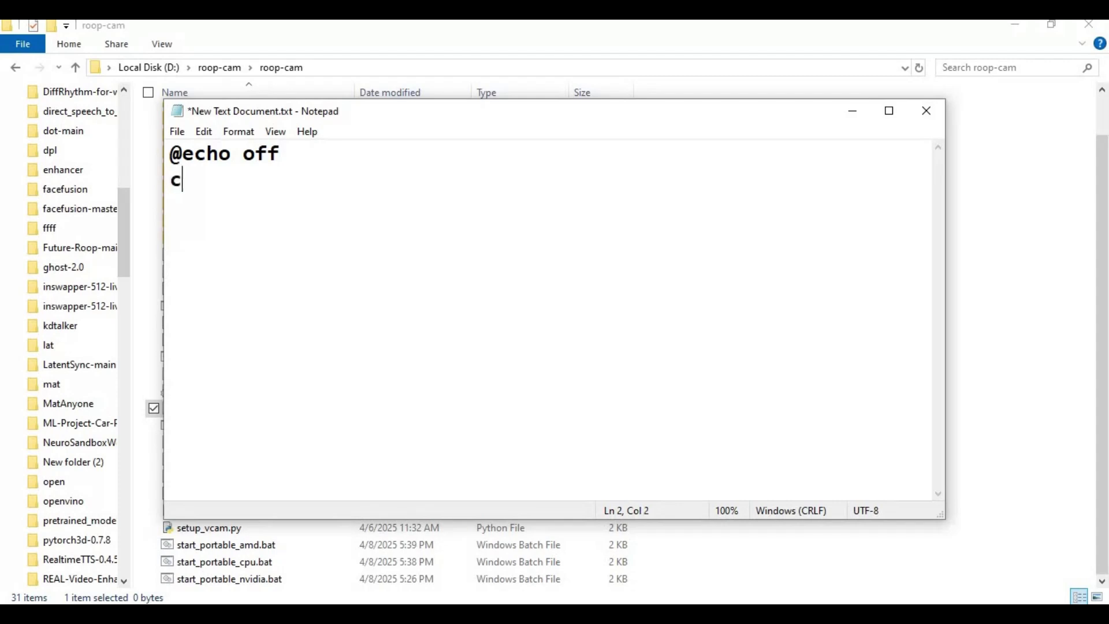
text(all venv)
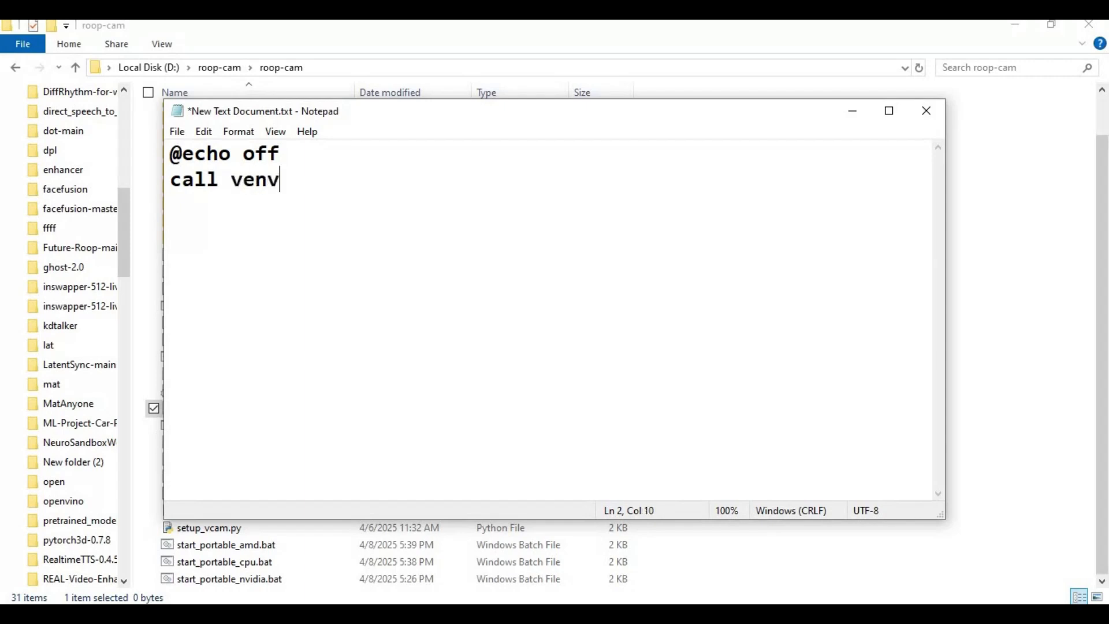
text(\scripts\)
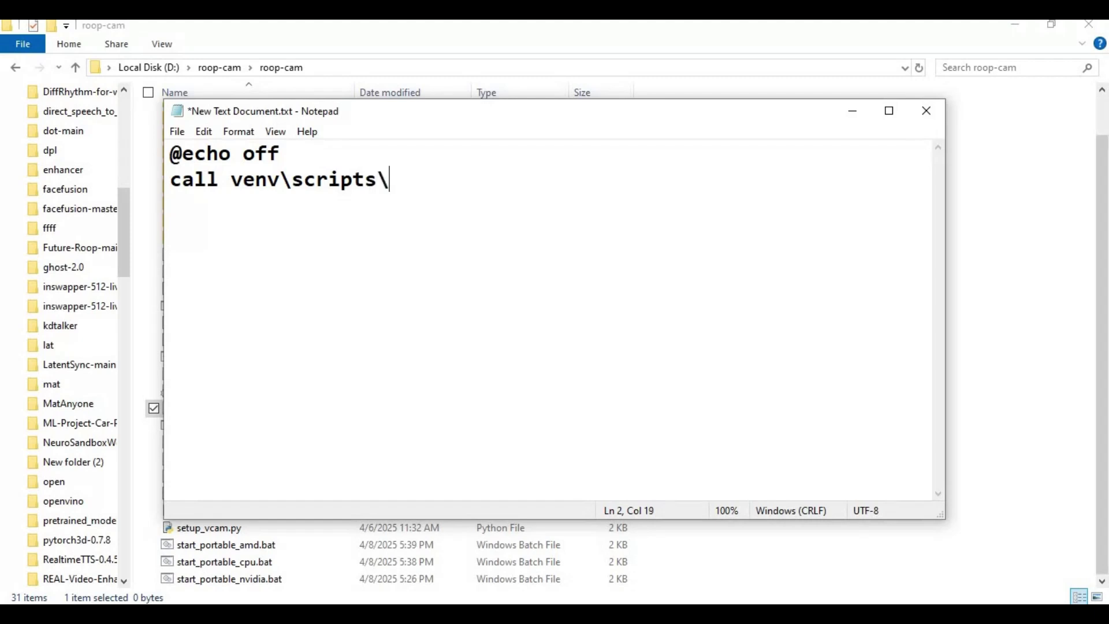
text(activate)
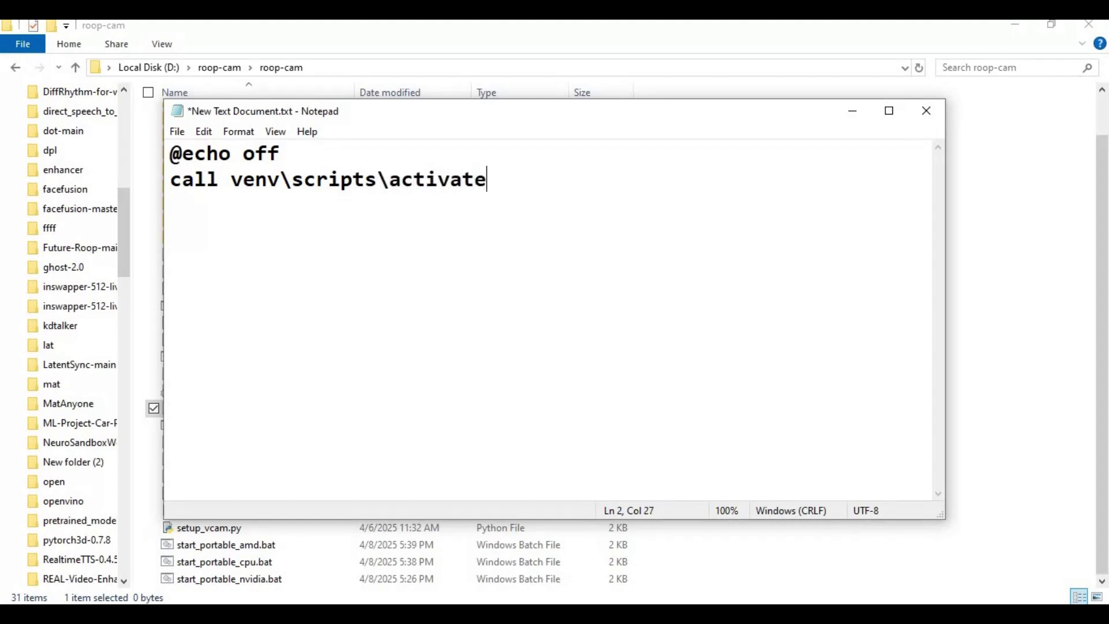
key(Return)
right_click(237, 226)
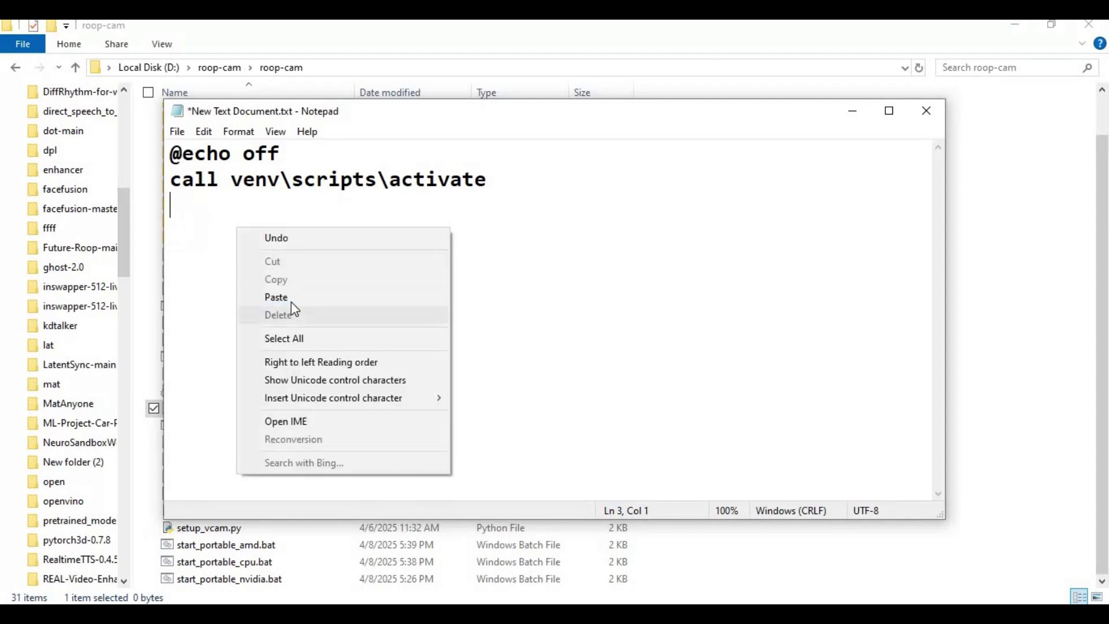
key(Return)
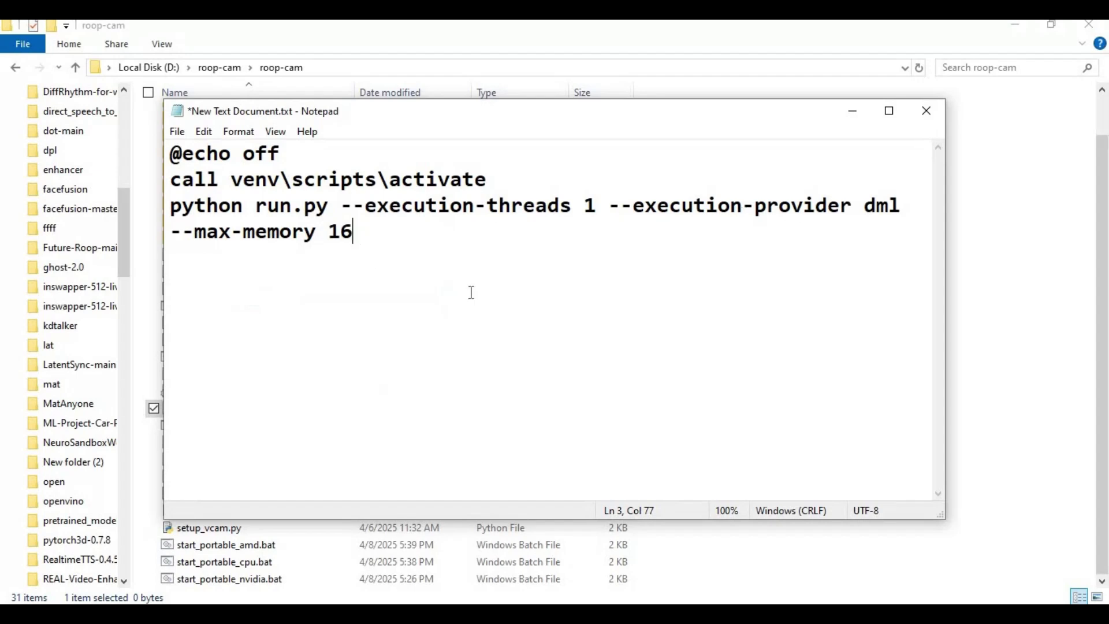
key(Return)
text(pause)
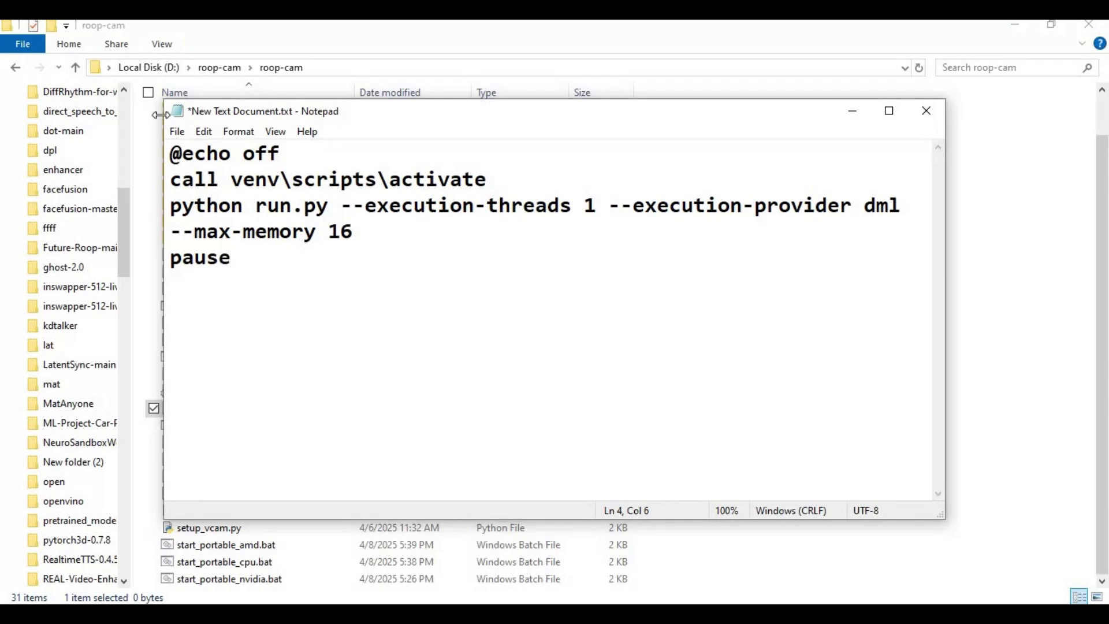
click(179, 131)
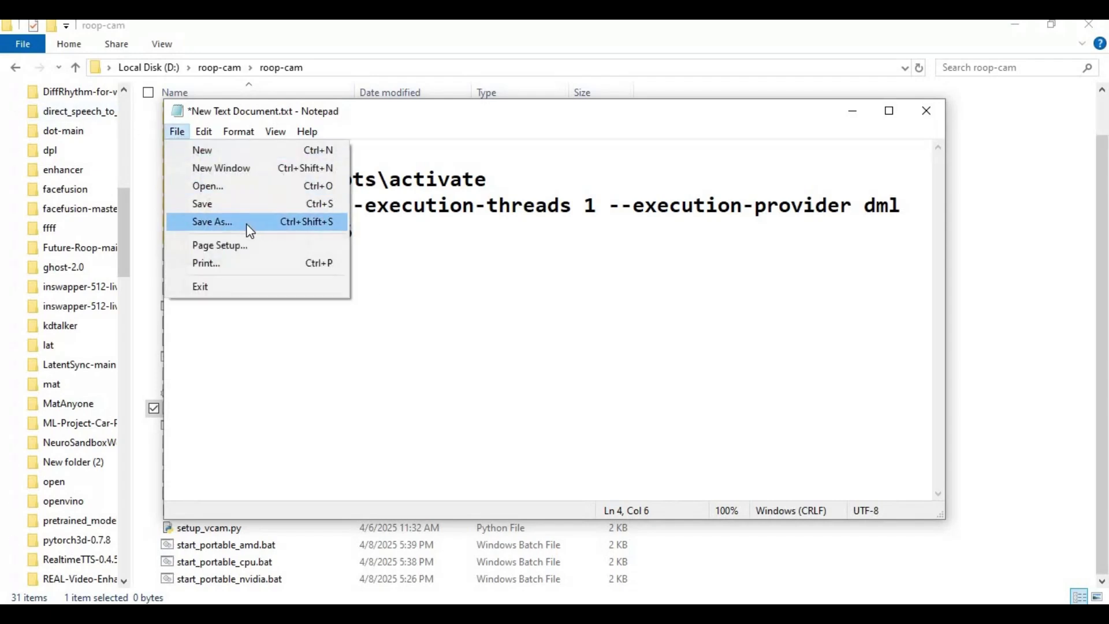
- Save the four-line script as Run.bat and close the Notepad window
click(249, 224)
text(Run)
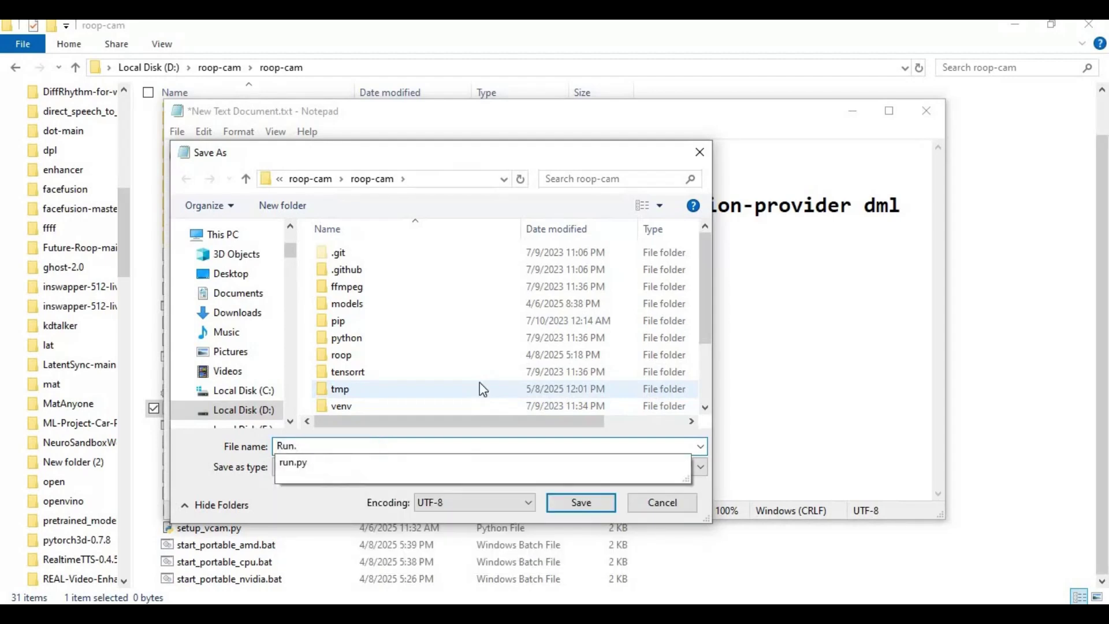
text(.bat)
click(583, 503)
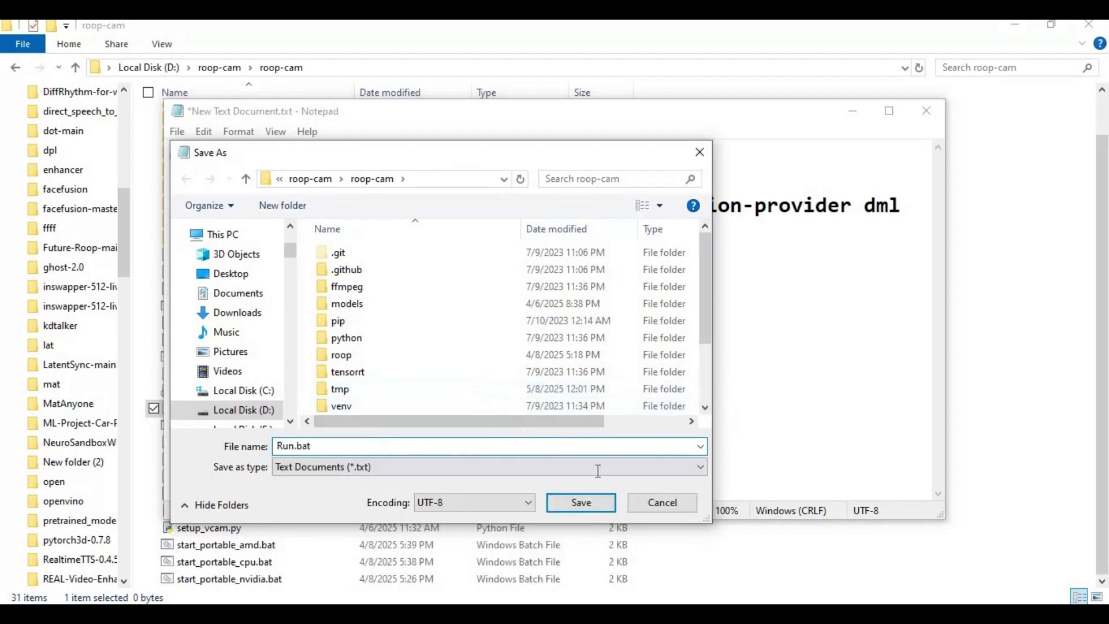
click(928, 114)
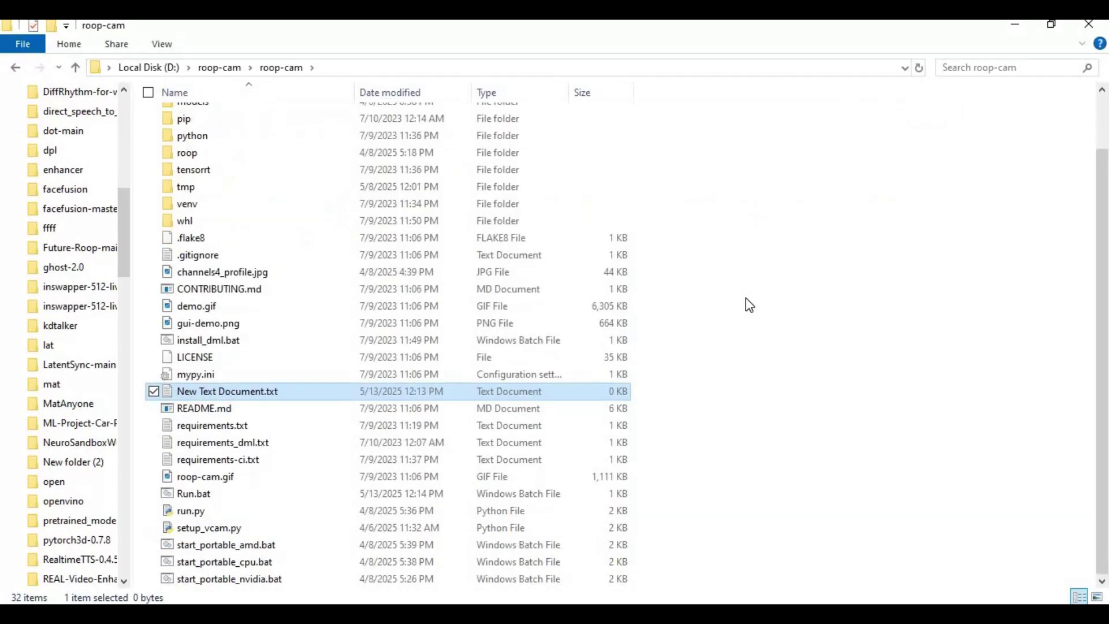
scroll(750, 306, up, 2)
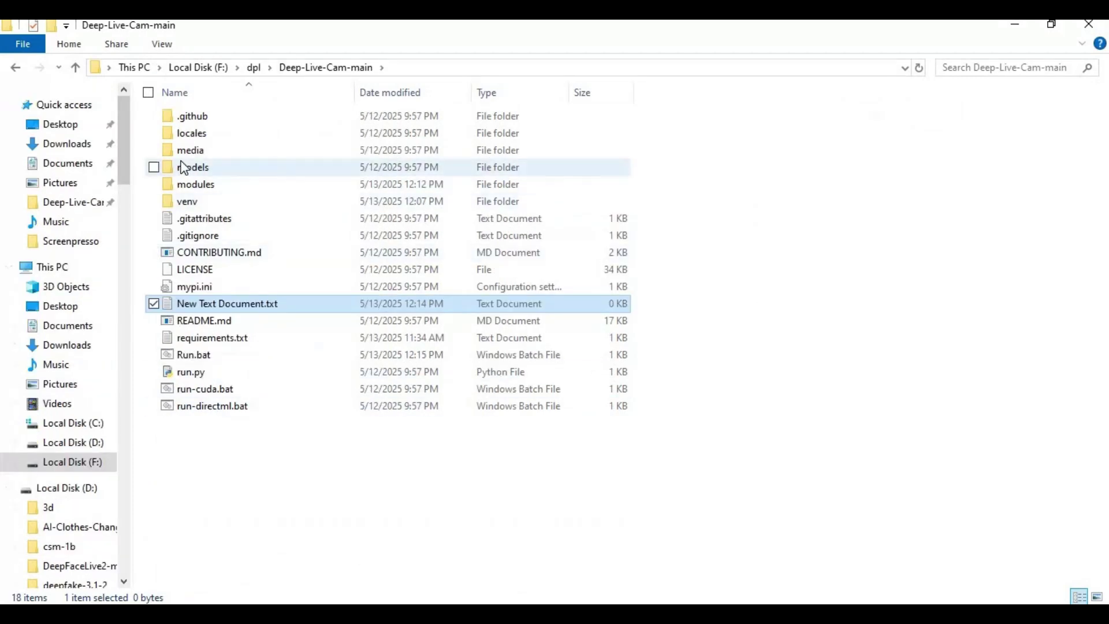
- Open models\instructions.txt and copy the Hugging Face inswapper_128_fp16.onnx download link
double_click(204, 165)
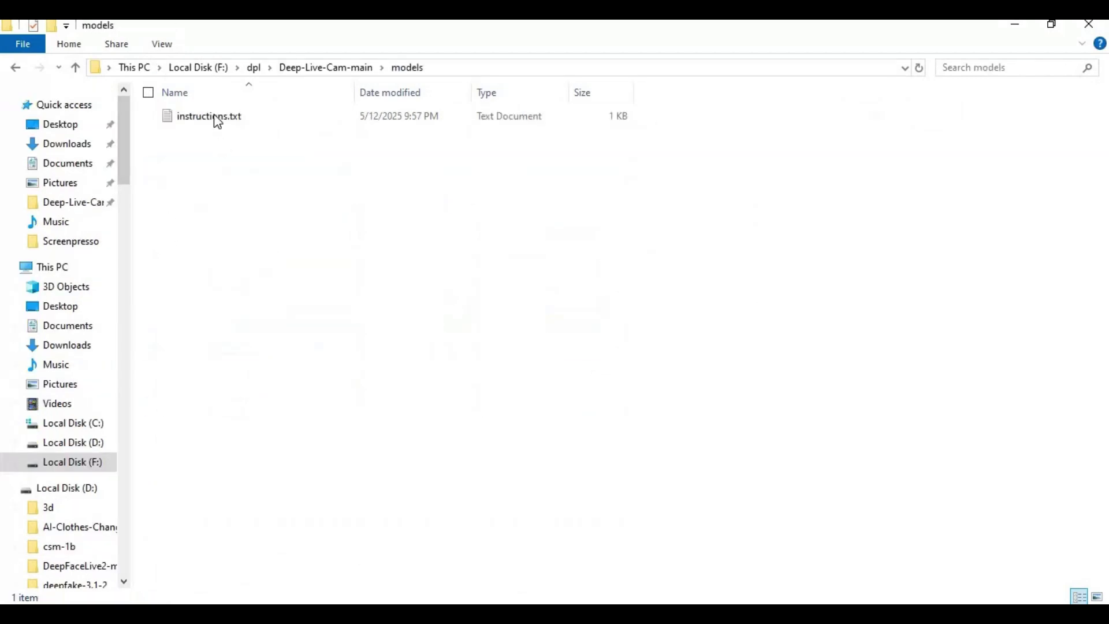
double_click(218, 122)
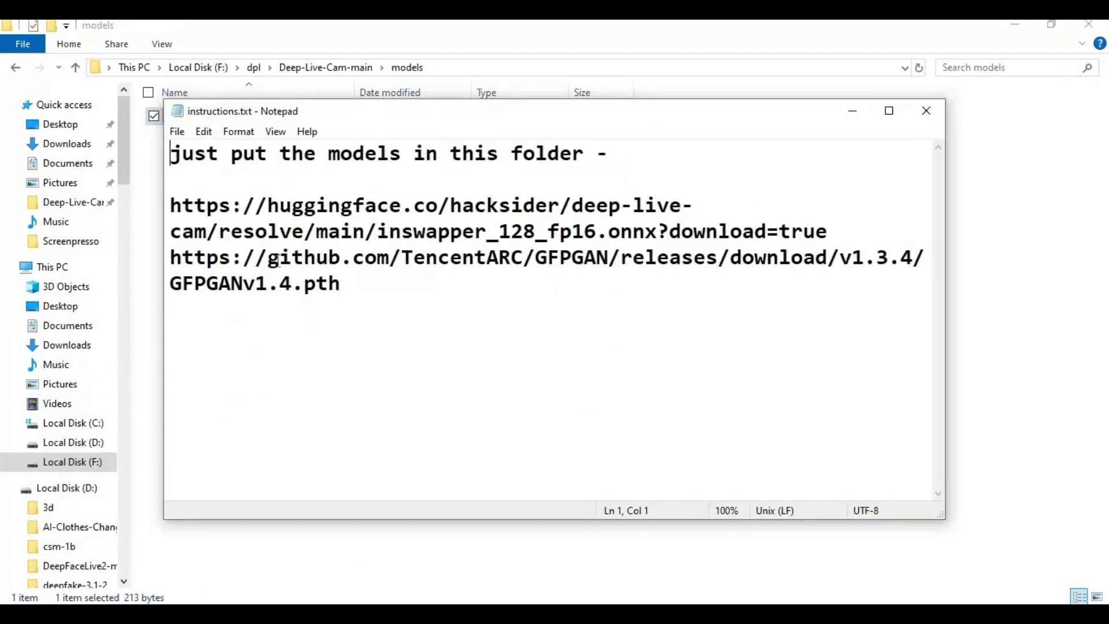
drag(170, 205, 830, 231)
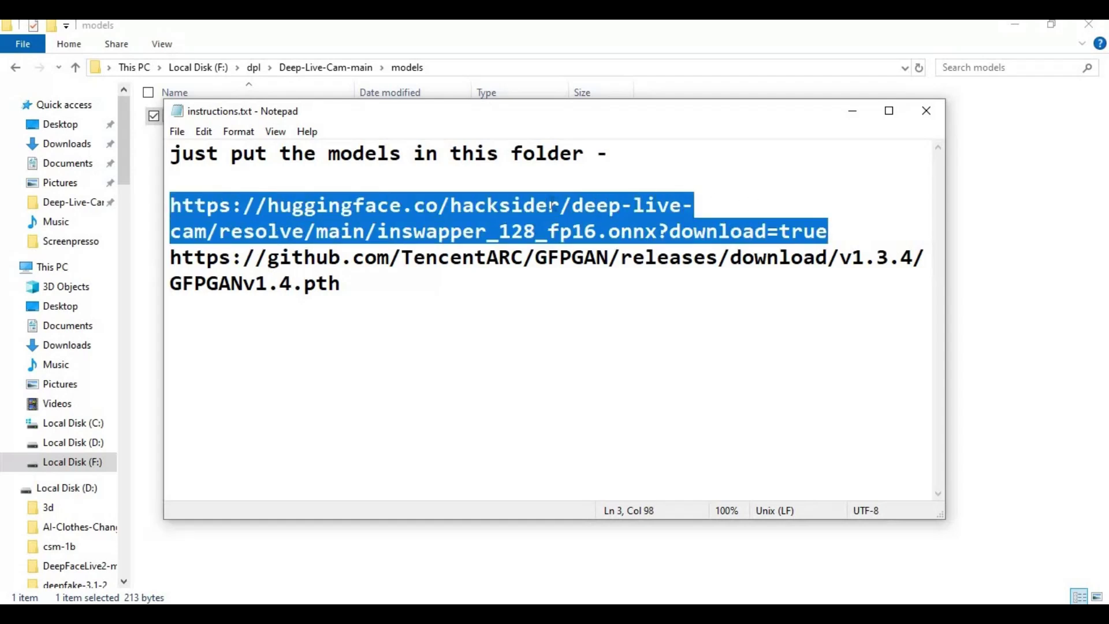
right_click(552, 205)
click(605, 254)
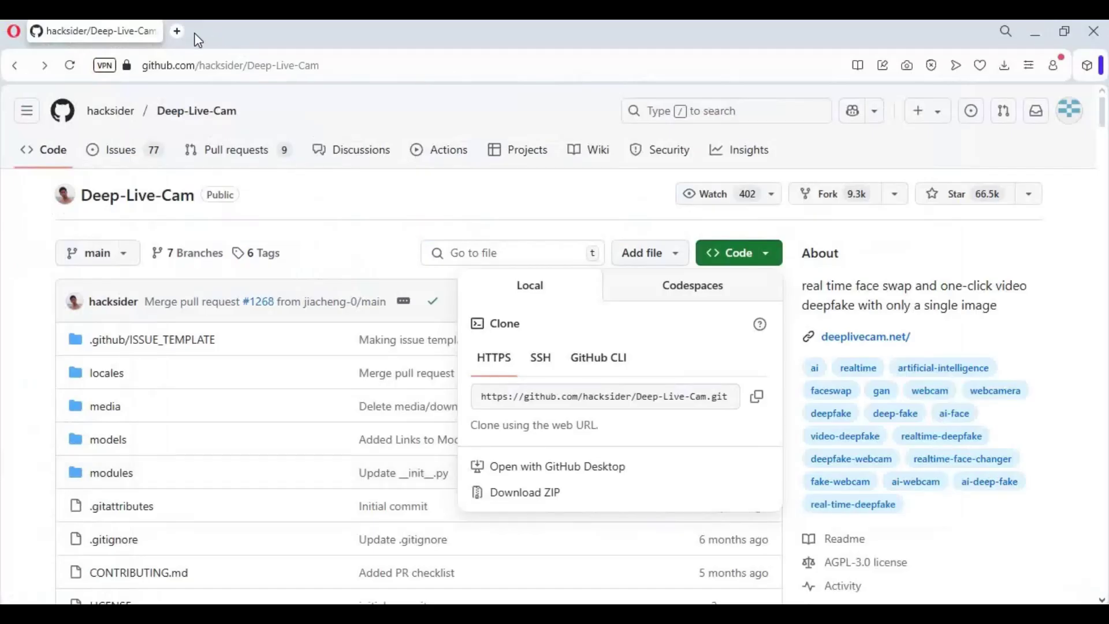
- Download inswapper_128_fp16.onnx from the pasted link into F:\dpl\Deep-Live-Cam-main\models
click(177, 31)
right_click(140, 65)
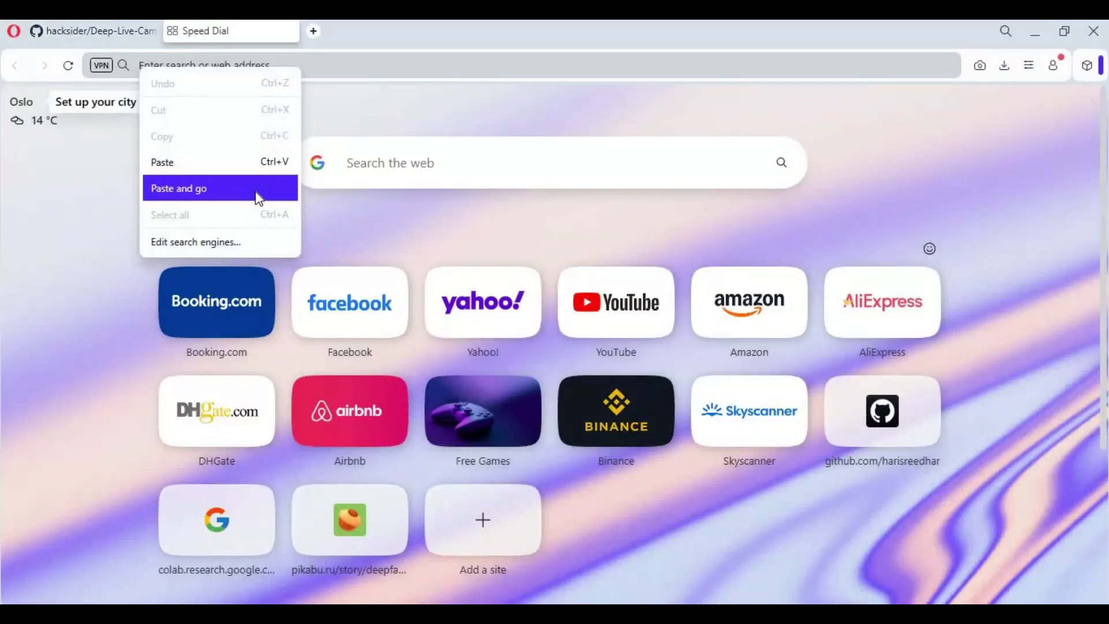
click(258, 196)
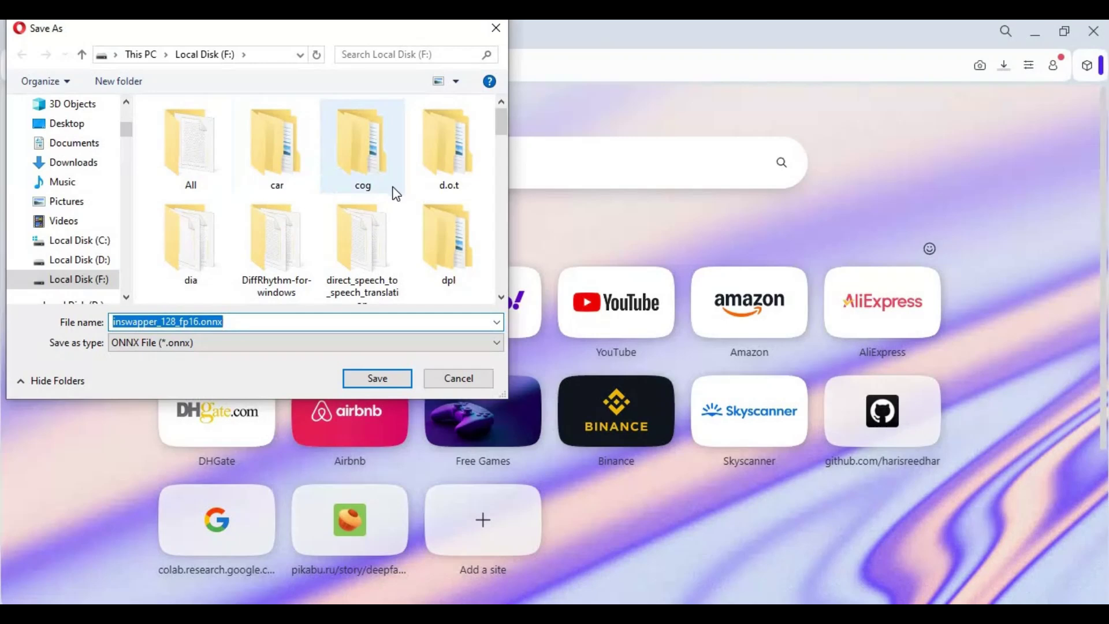
double_click(432, 237)
click(197, 138)
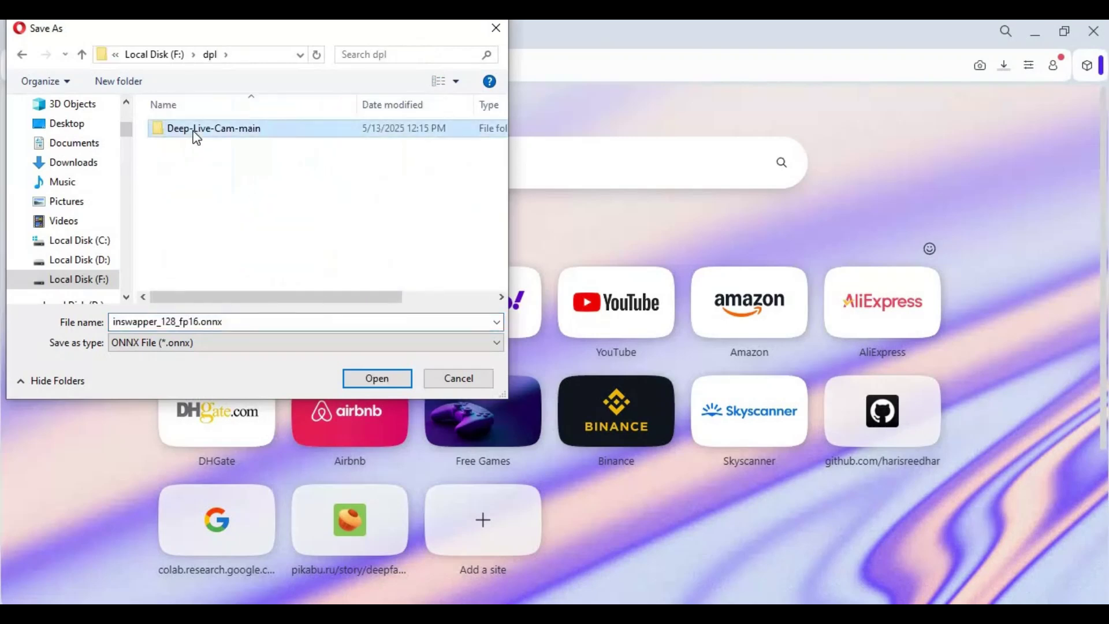
double_click(197, 139)
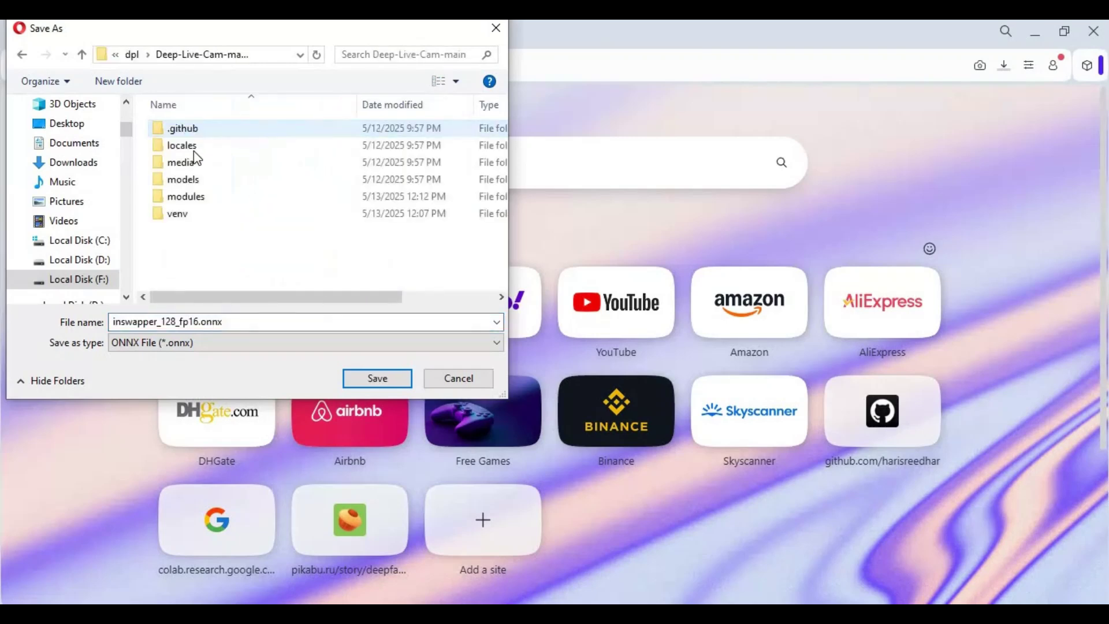
double_click(184, 180)
click(353, 378)
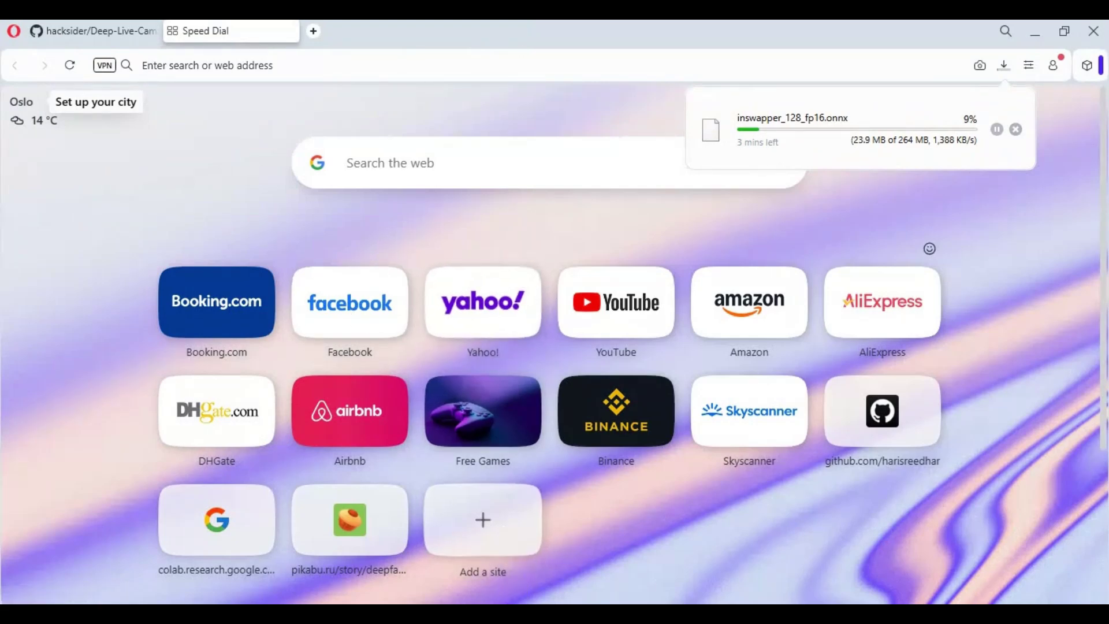
key(alt+Tab)
- Copy the GitHub GFPGANv1.4.pth download link from instructions.txt, then close Notepad
drag(174, 258, 342, 284)
right_click(353, 267)
click(360, 310)
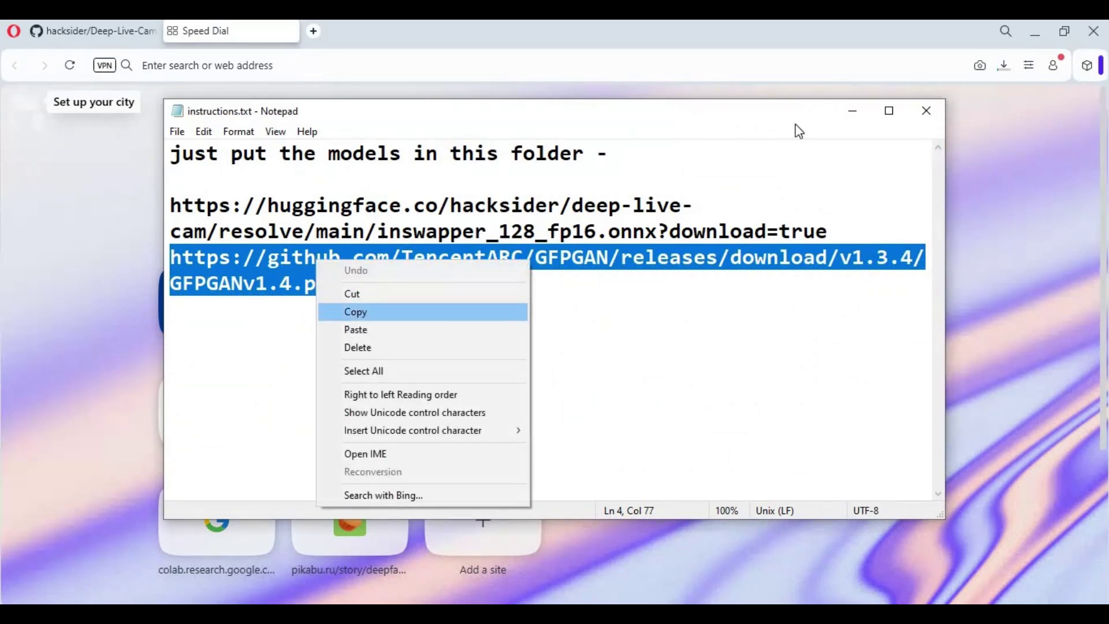
click(928, 114)
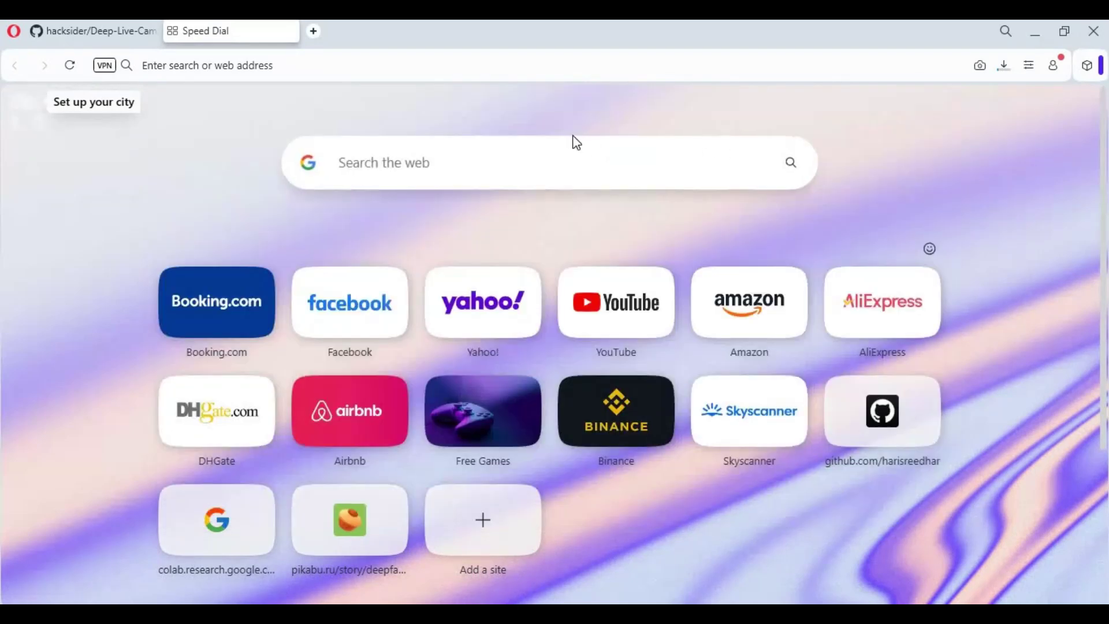
- Paste the GFPGAN link in Opera and save GFPGANv1.4.pth into the models folder
right_click(201, 68)
click(330, 179)
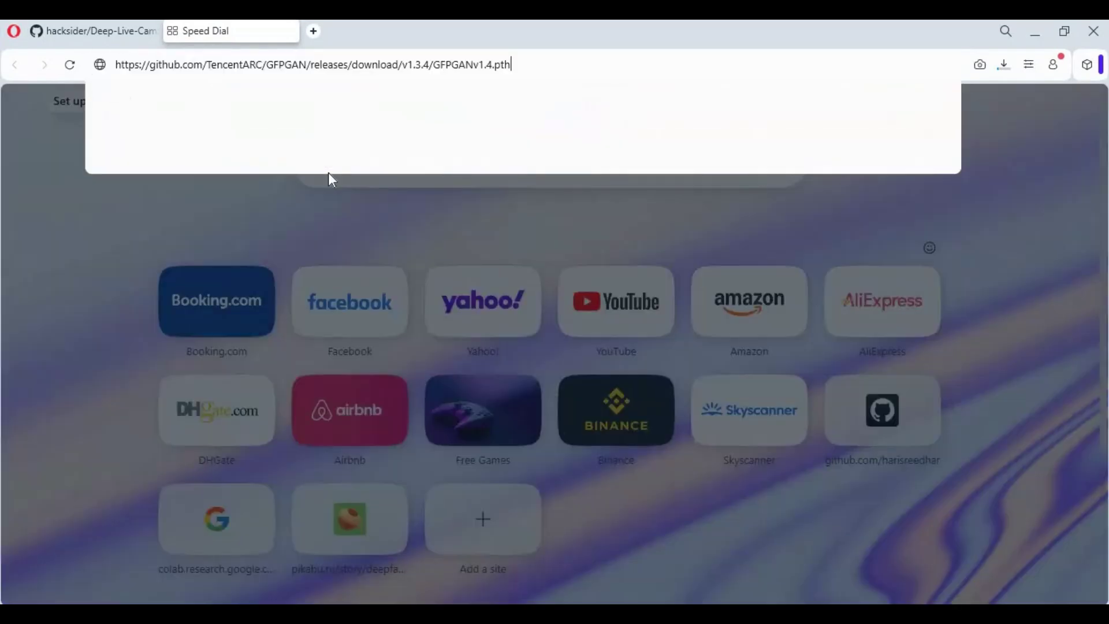
key(Return)
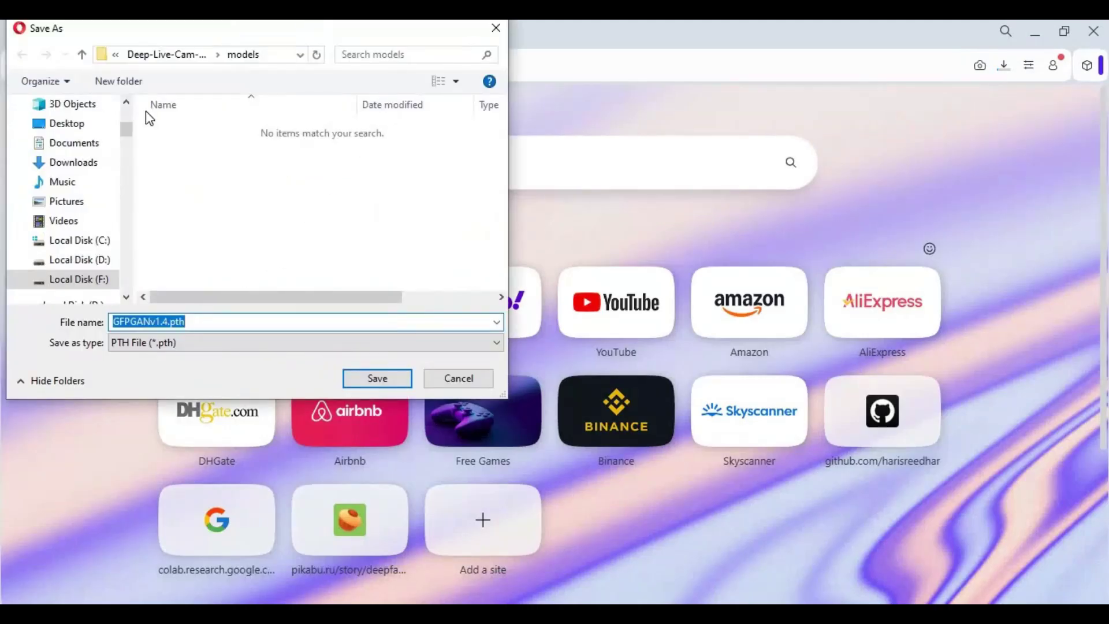
click(370, 386)
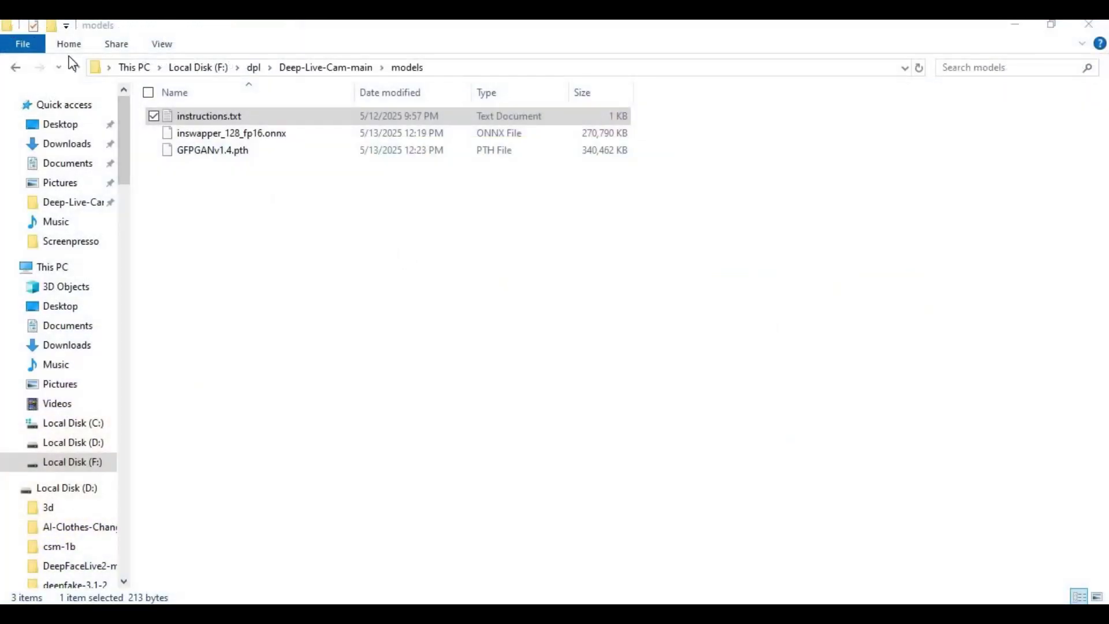
- Go up to Deep-Live-Cam-main and run Run.bat to start Deep-Live-Cam 1.8
click(75, 67)
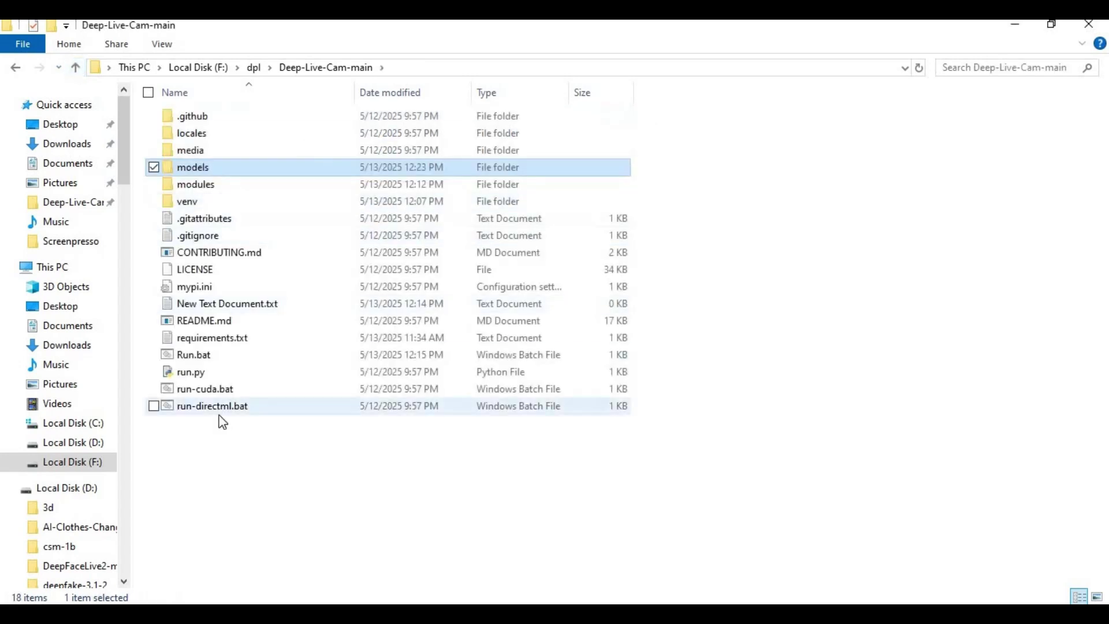
double_click(172, 362)
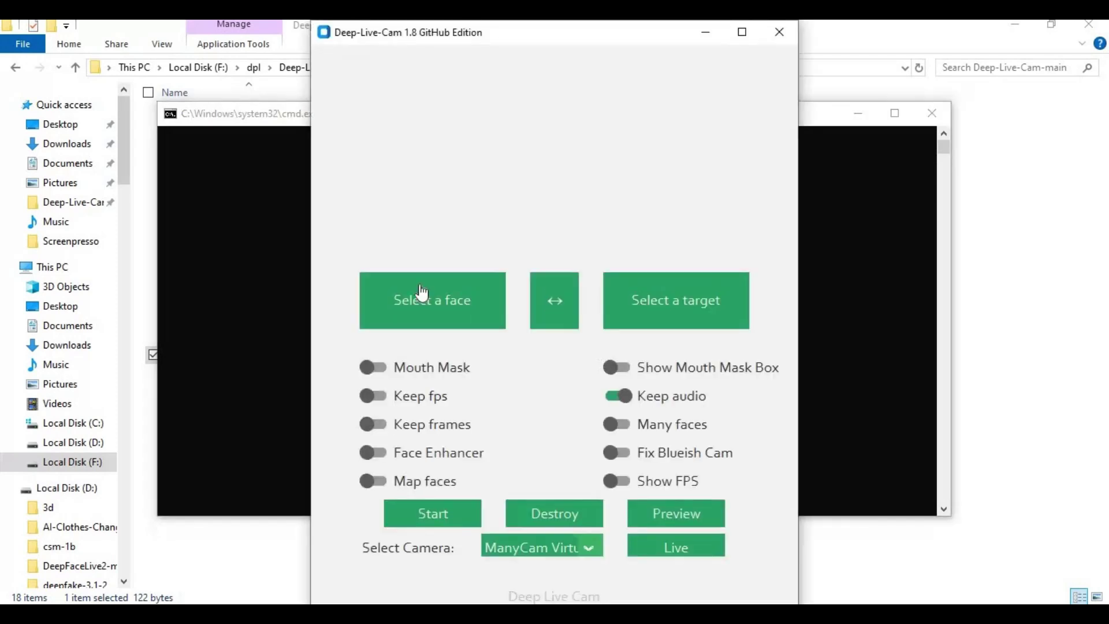
- Select images.jpg from the Downloads folder as the source face
click(445, 312)
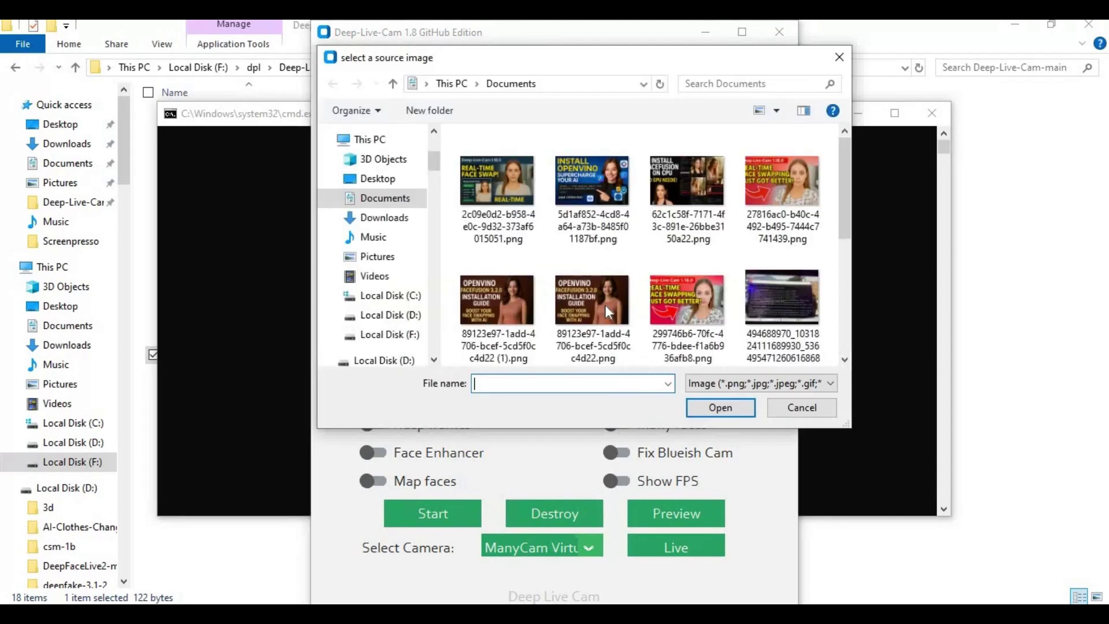
scroll(497, 260, down, 3)
click(396, 222)
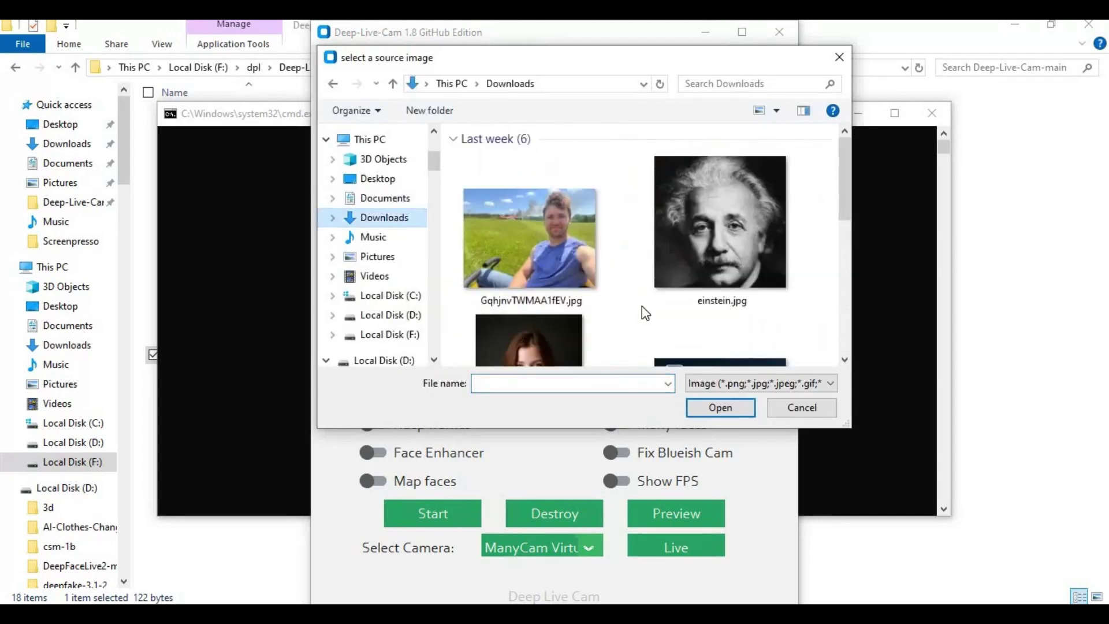
scroll(642, 306, down, 5)
double_click(557, 296)
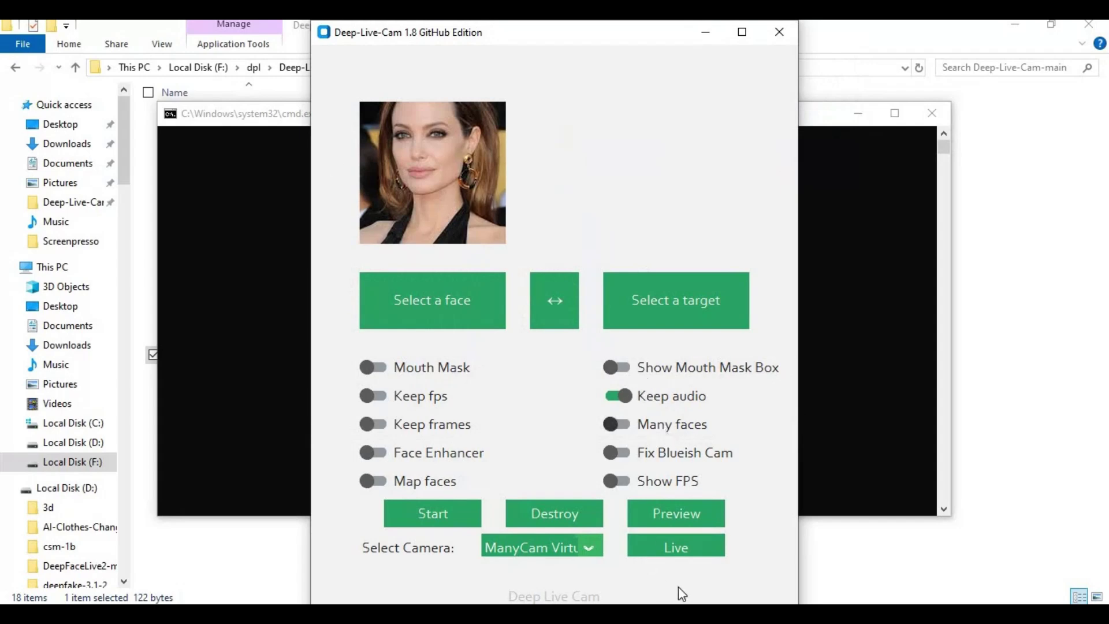
- Start the Live preview, check the console's face detection errors, then return to the preview
click(682, 552)
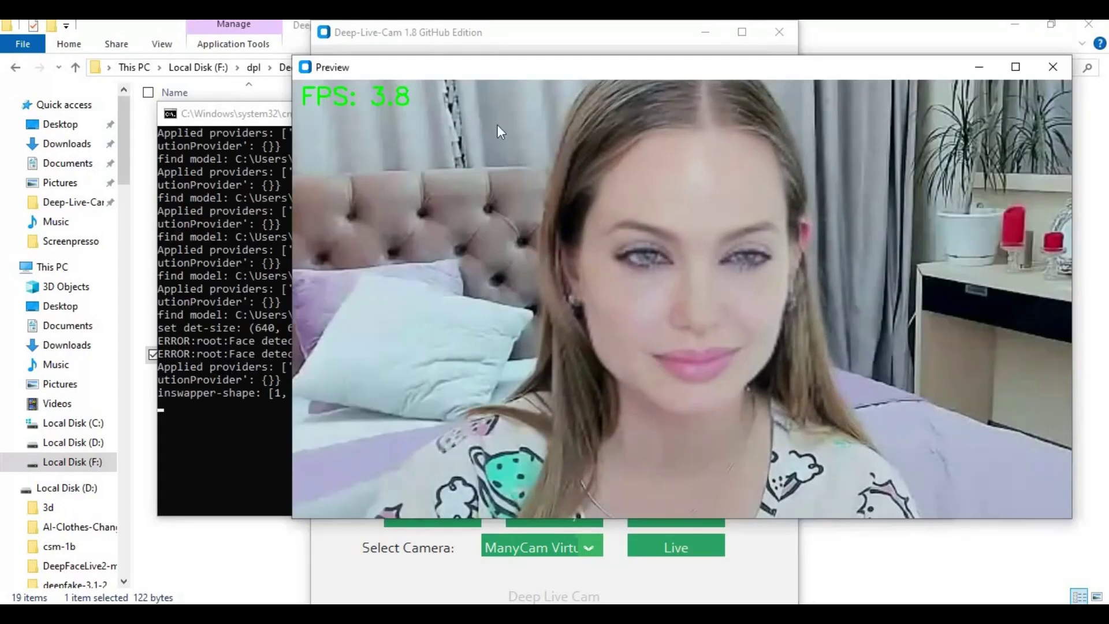
click(198, 429)
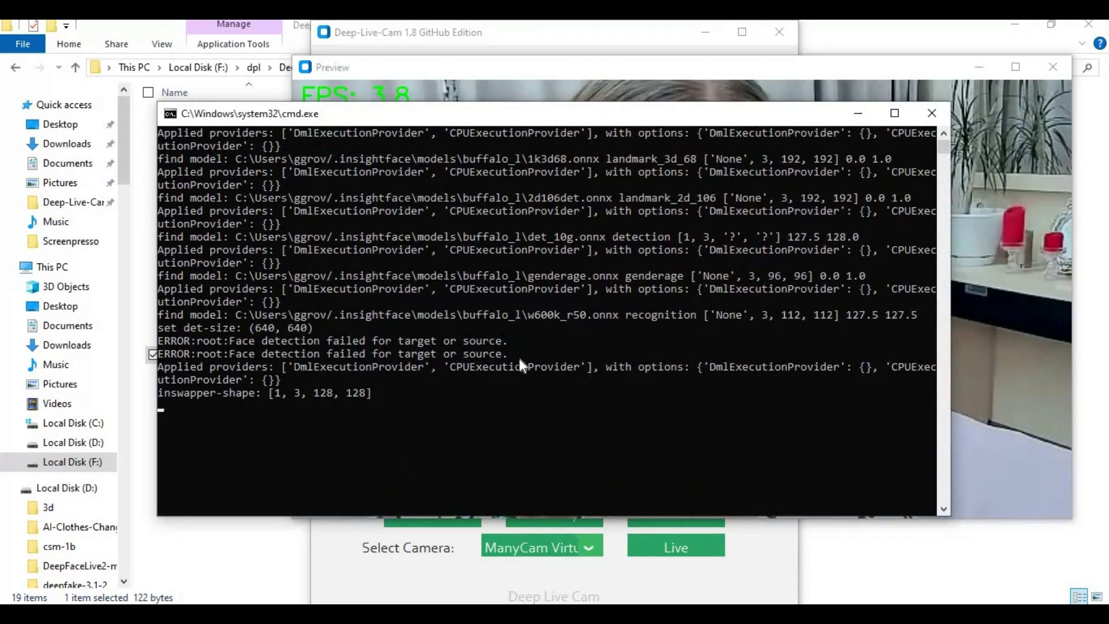
drag(518, 356, 182, 338)
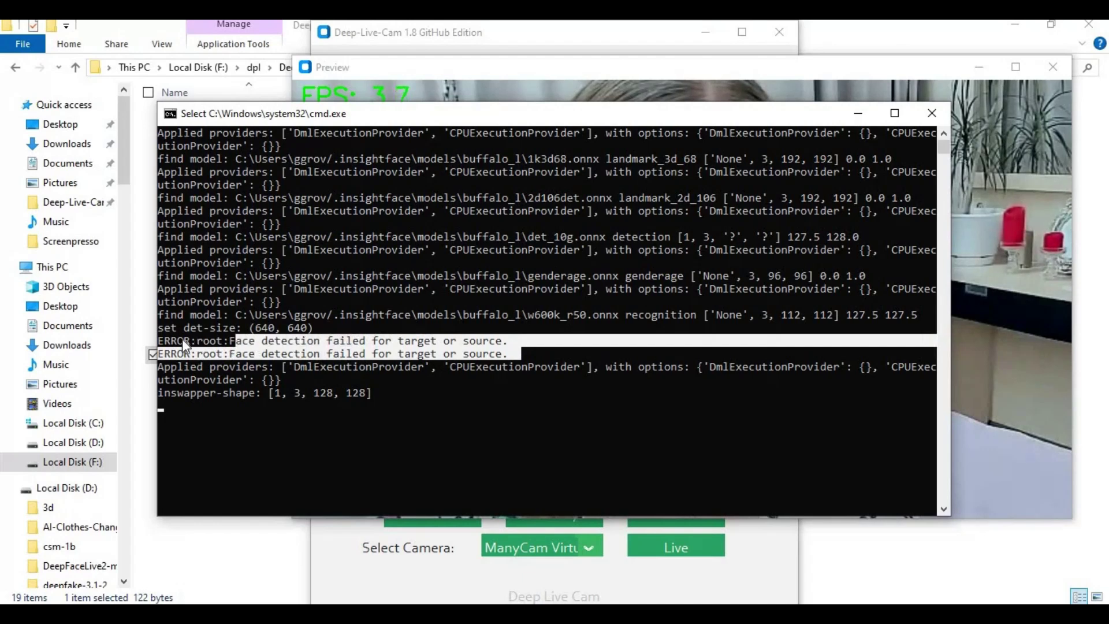
click(770, 570)
click(887, 425)
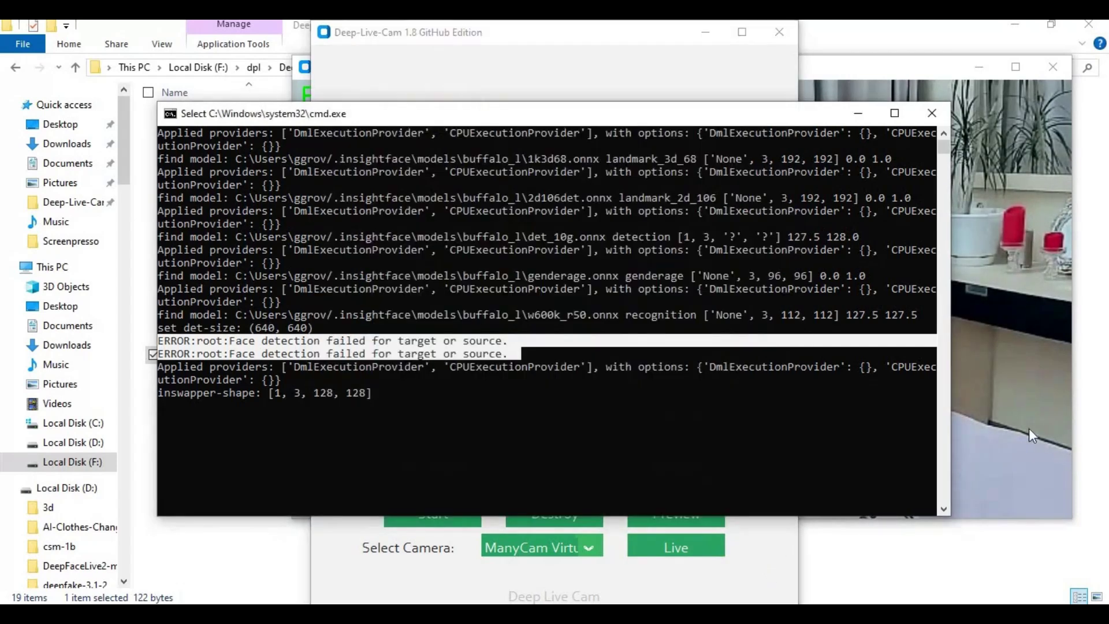
click(1029, 428)
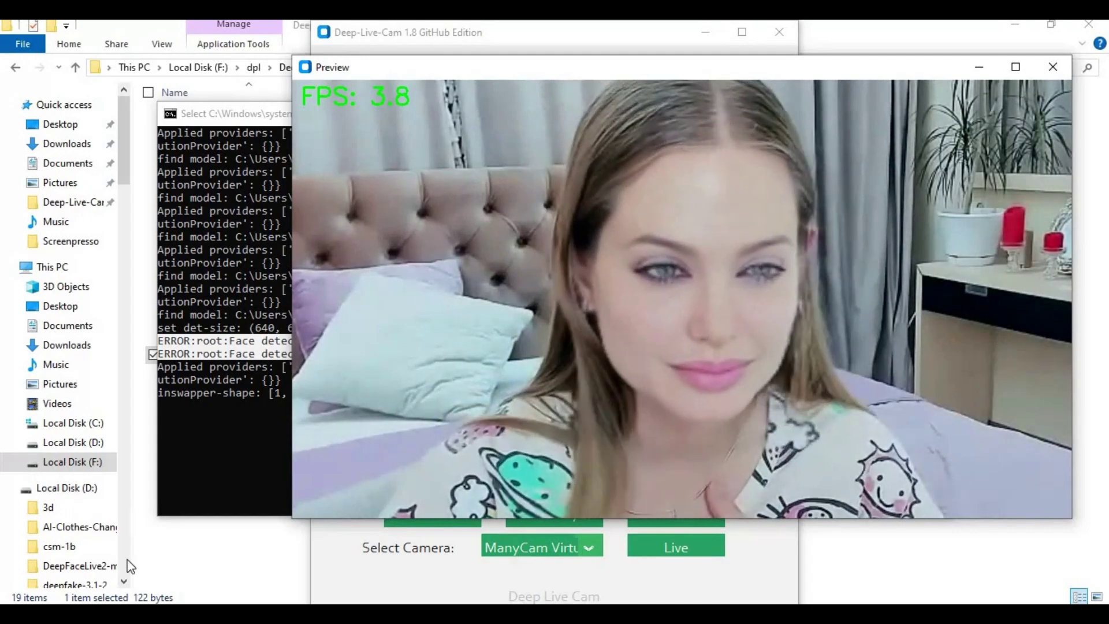
- Find and launch OBS Studio through Windows search for 'obs'
key(super+s)
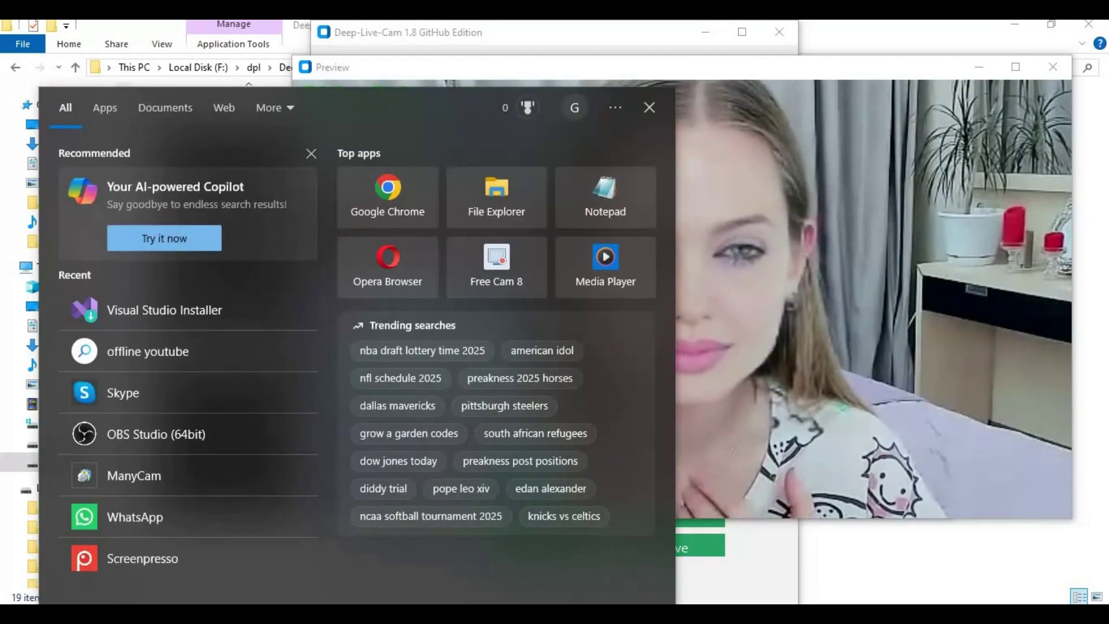
text(obs)
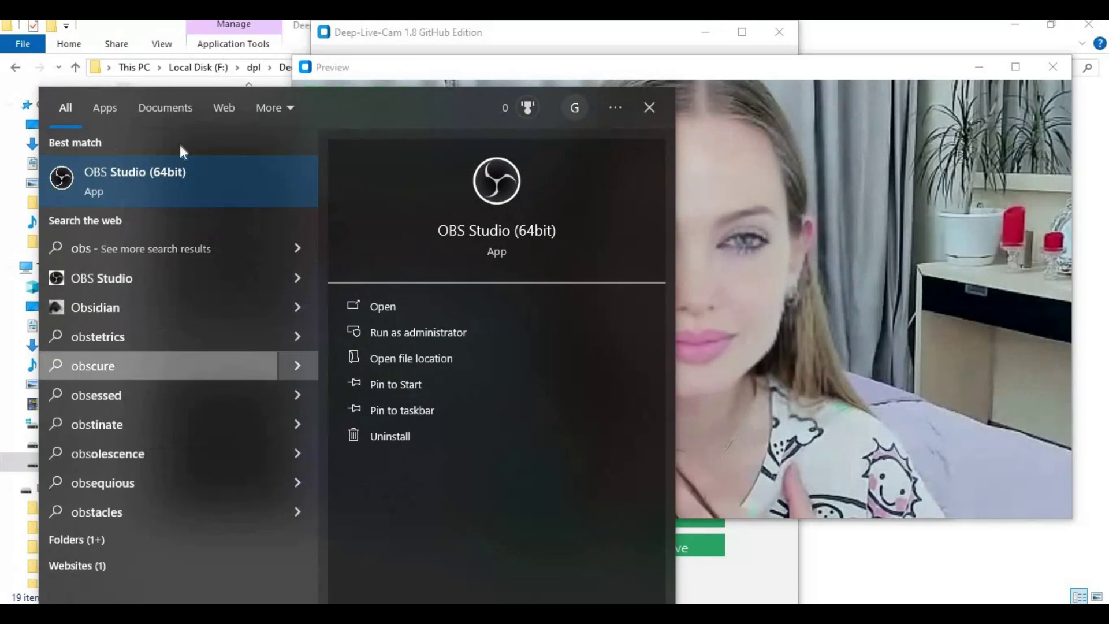
click(148, 173)
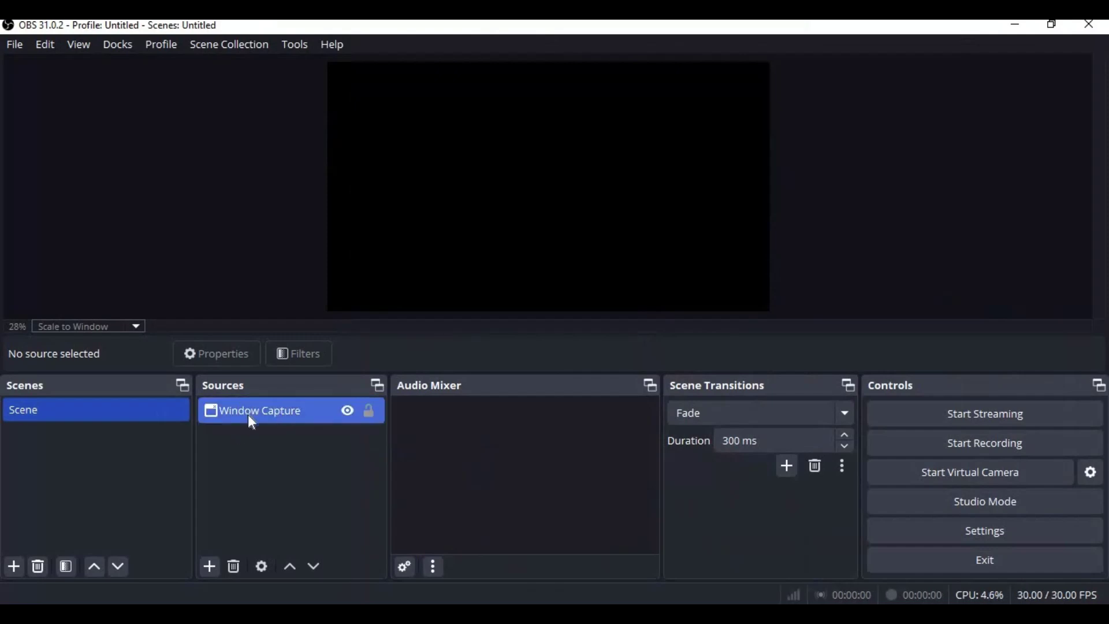
- Add a Window Capture 2 source set to the [python.exe]: Preview window
click(210, 573)
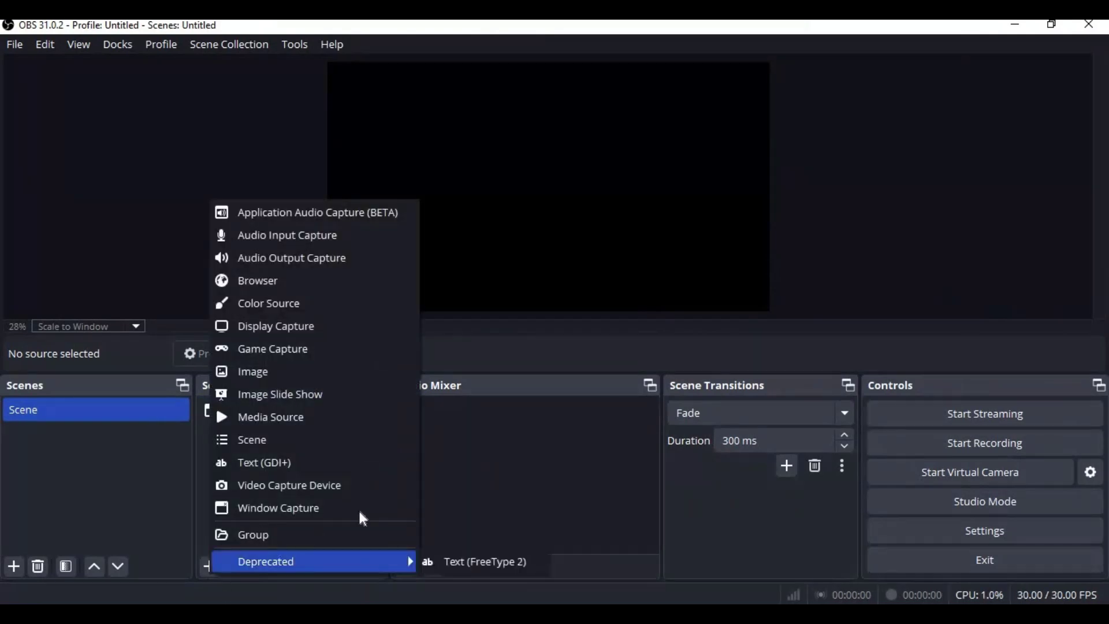
click(300, 518)
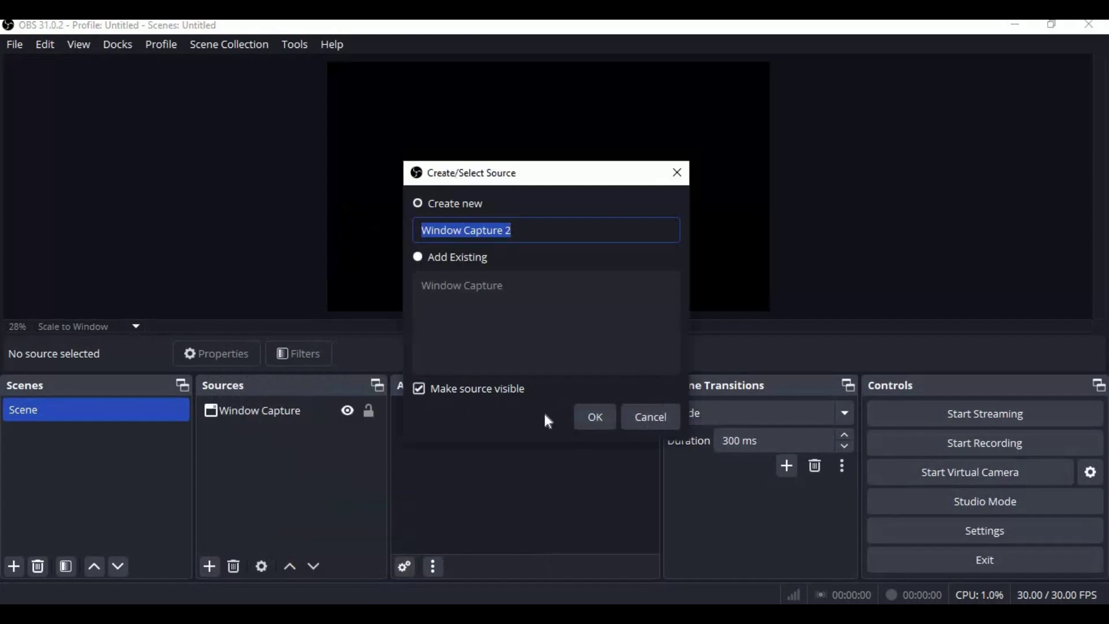
click(589, 417)
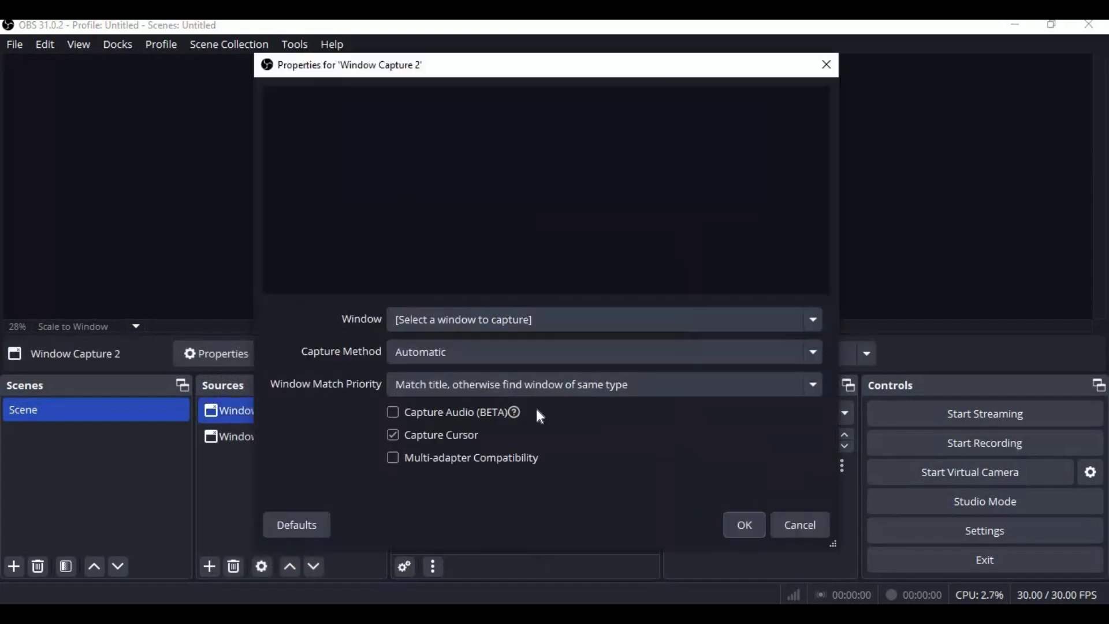
click(495, 320)
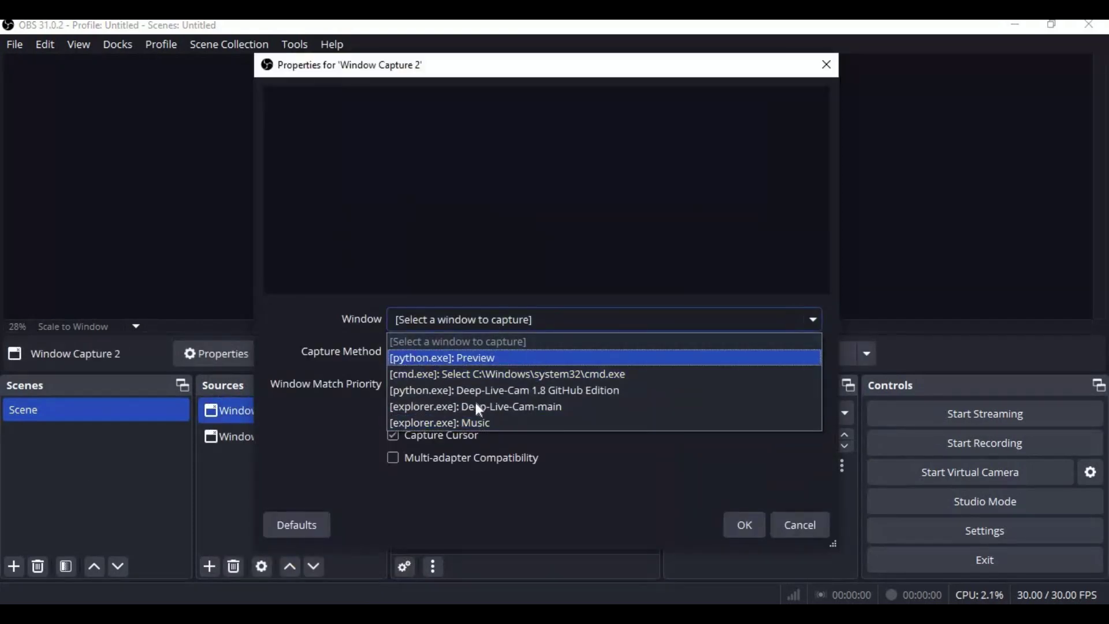
click(510, 408)
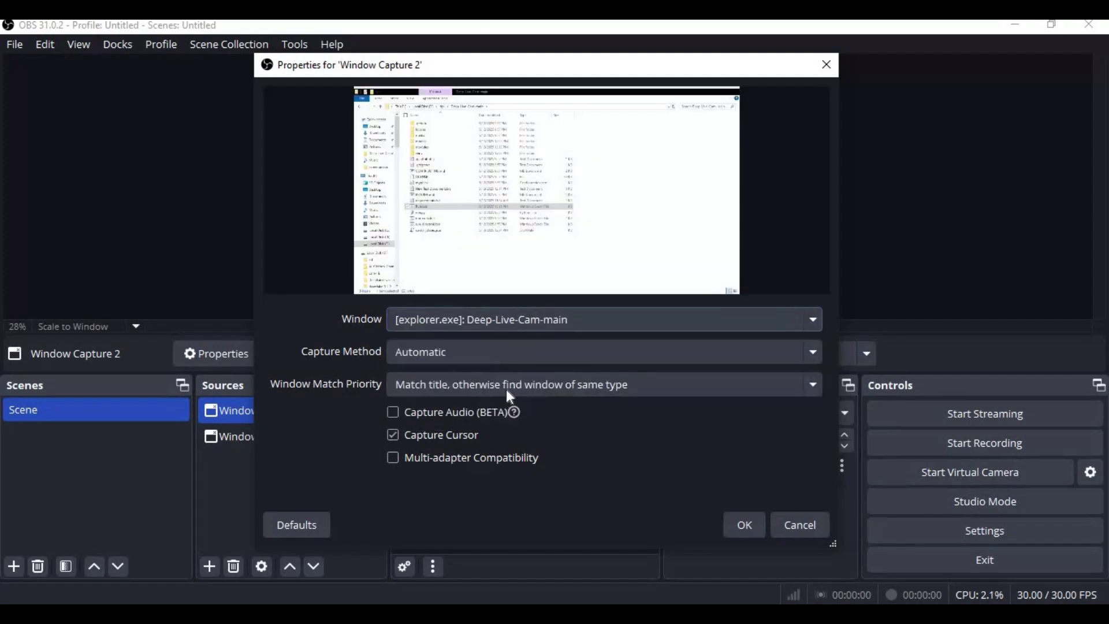
click(504, 317)
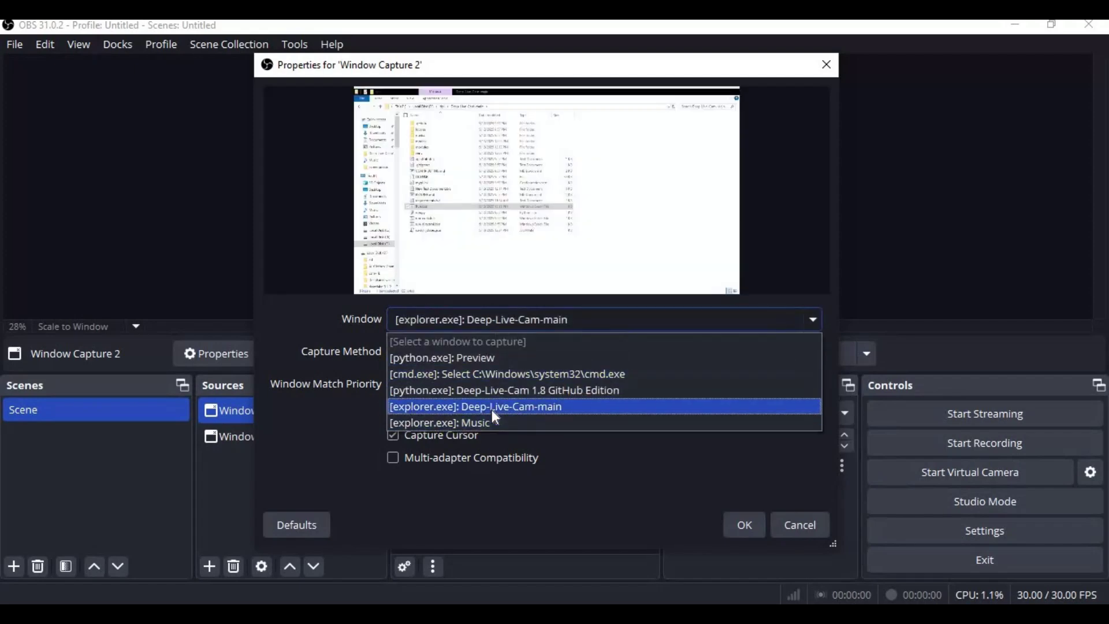
click(487, 360)
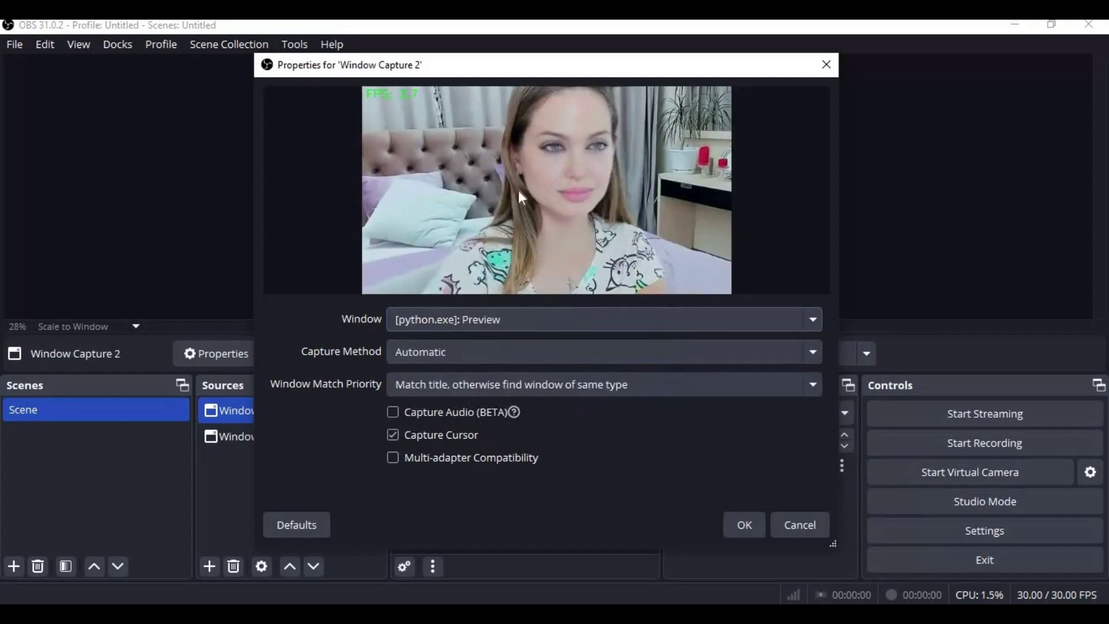
- Confirm the Window Capture 2 properties, stretch it across the canvas, and start the virtual camera
click(742, 527)
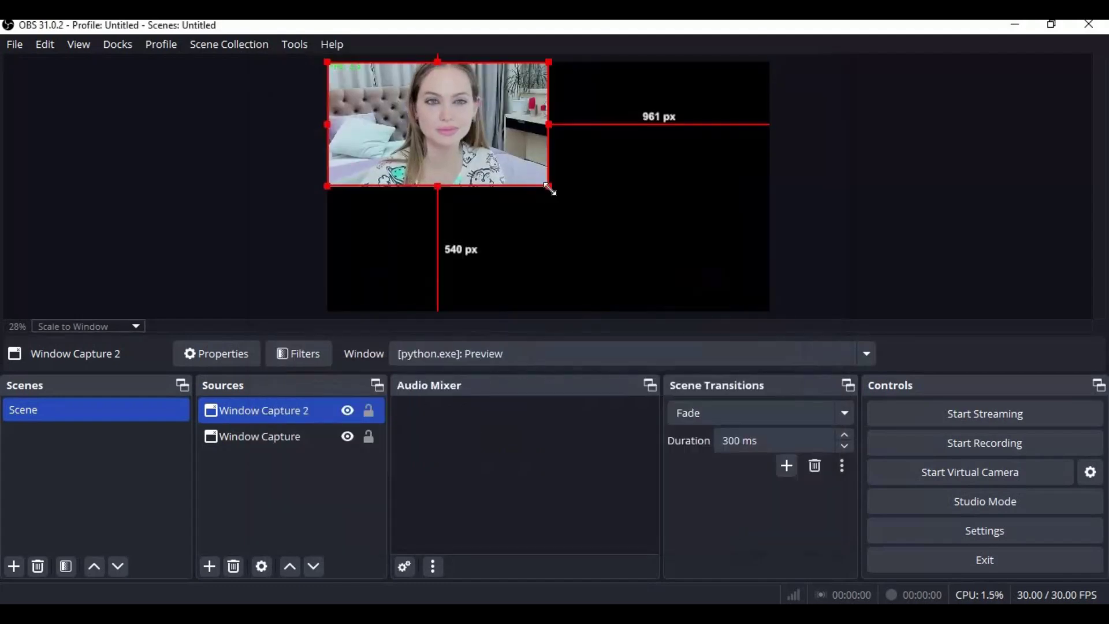
drag(550, 188, 770, 283)
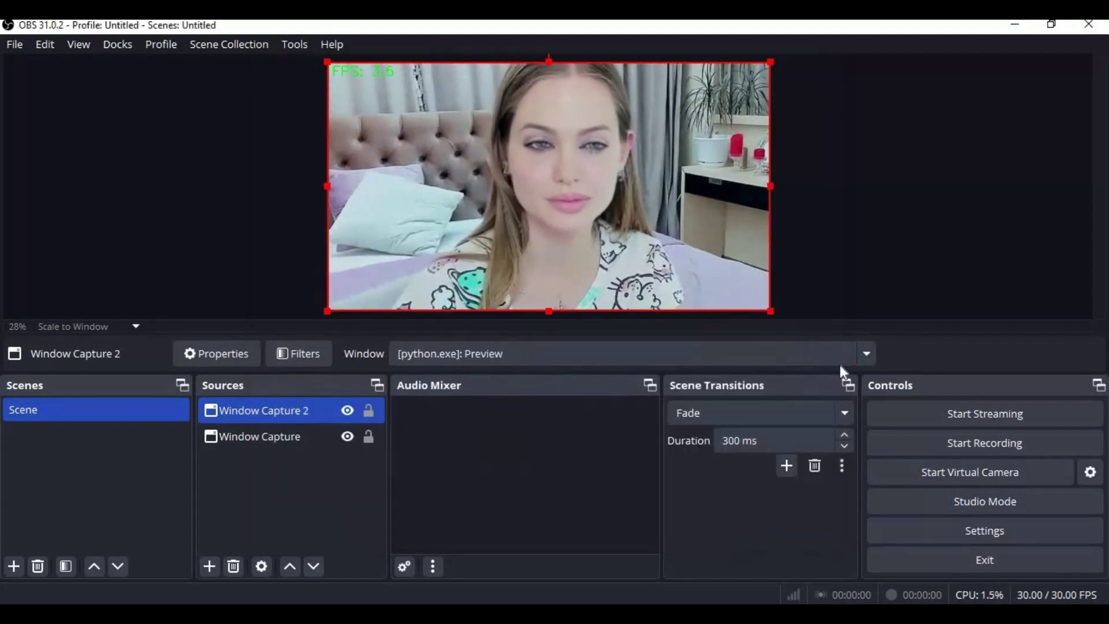
click(972, 471)
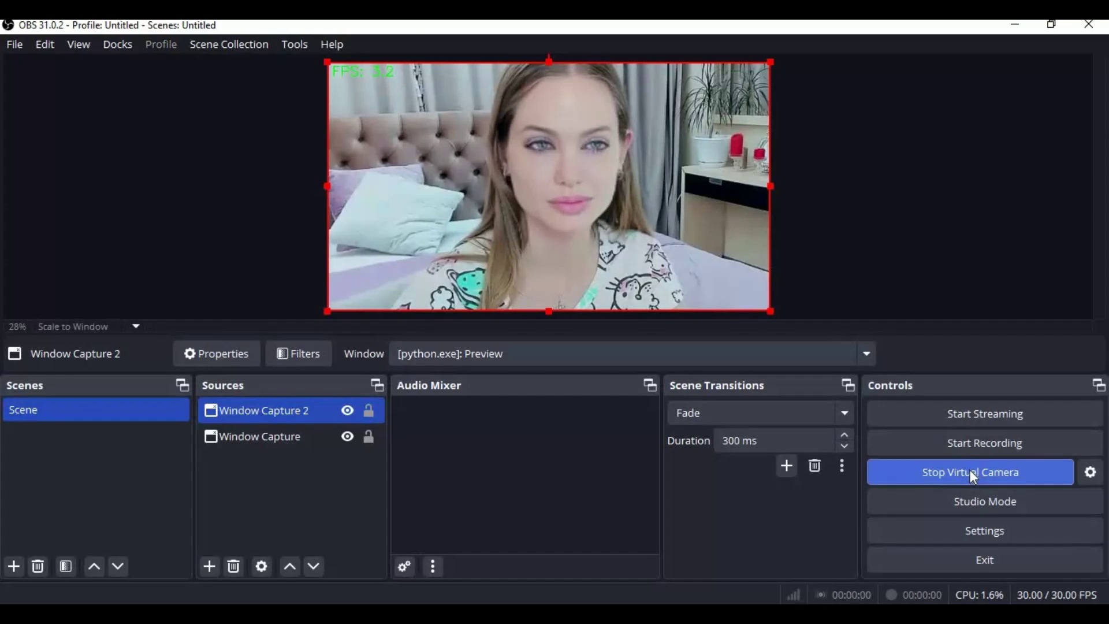